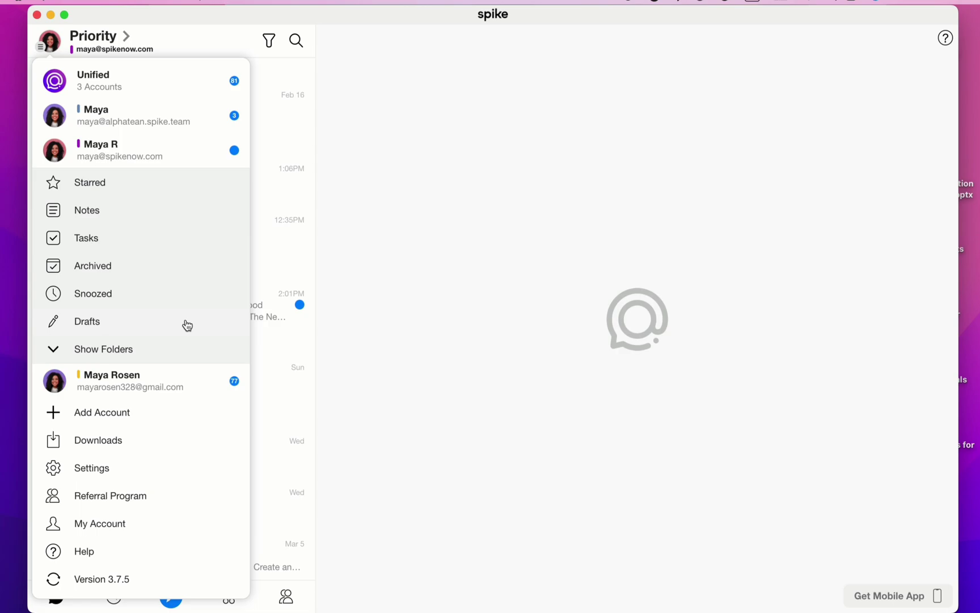
Step: Show the account's folders and scroll through tags like 2023, Marketing and Youtube Project
click(192, 349)
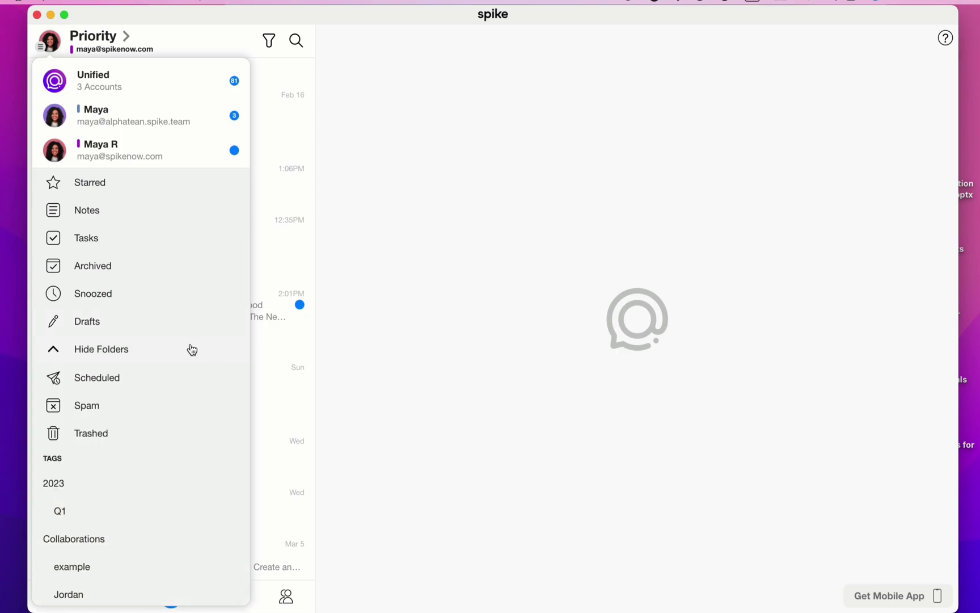
scroll(191, 349, down, 5)
scroll(192, 349, down, 8)
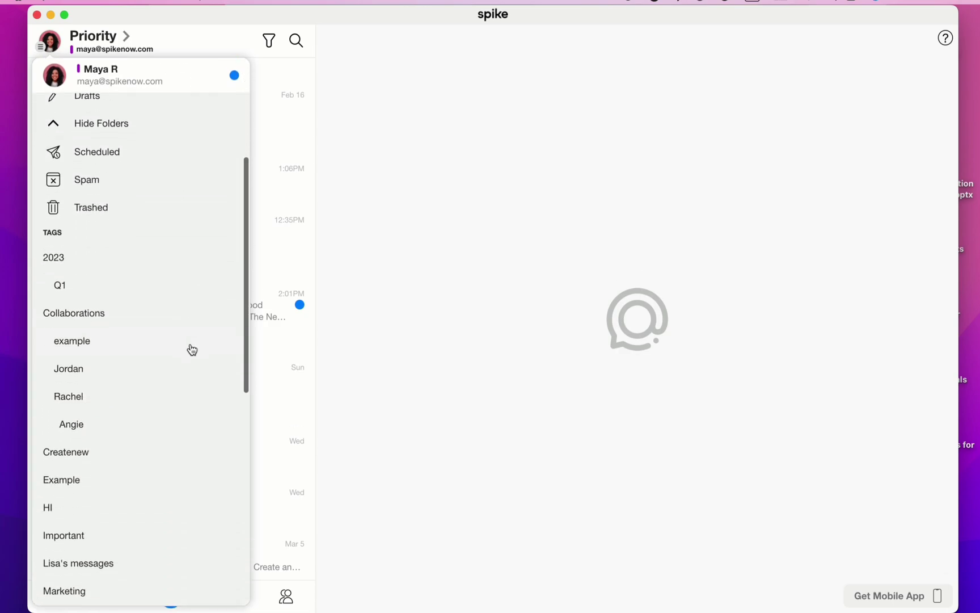
scroll(191, 349, down, 7)
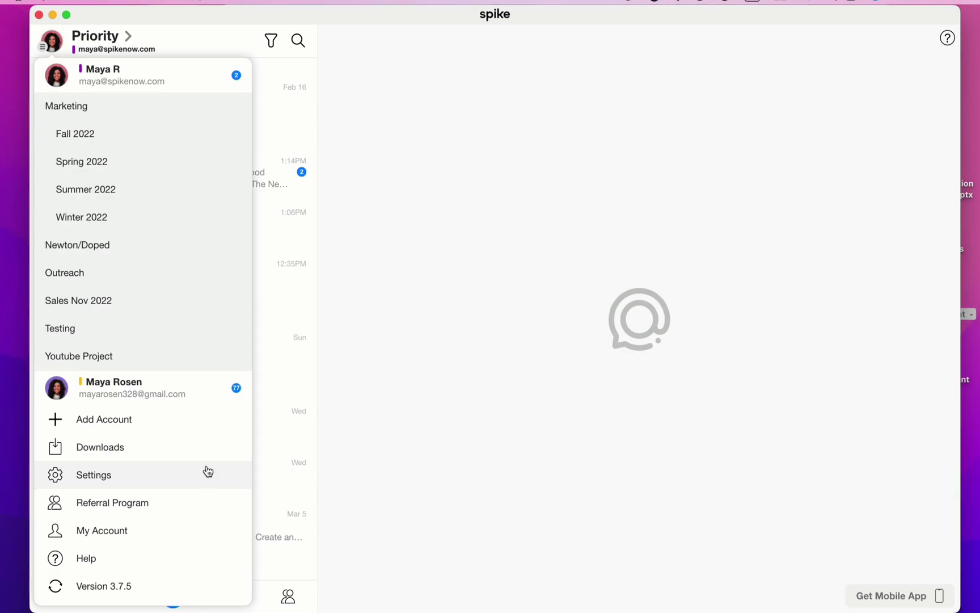
Step: Start a new message and add two suggested contacts as recipients
click(409, 482)
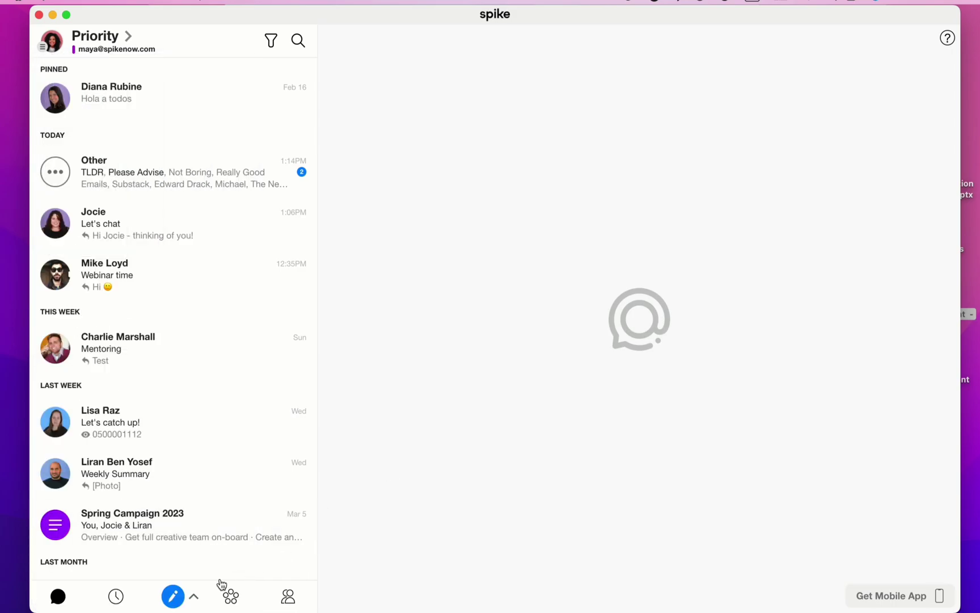
click(169, 597)
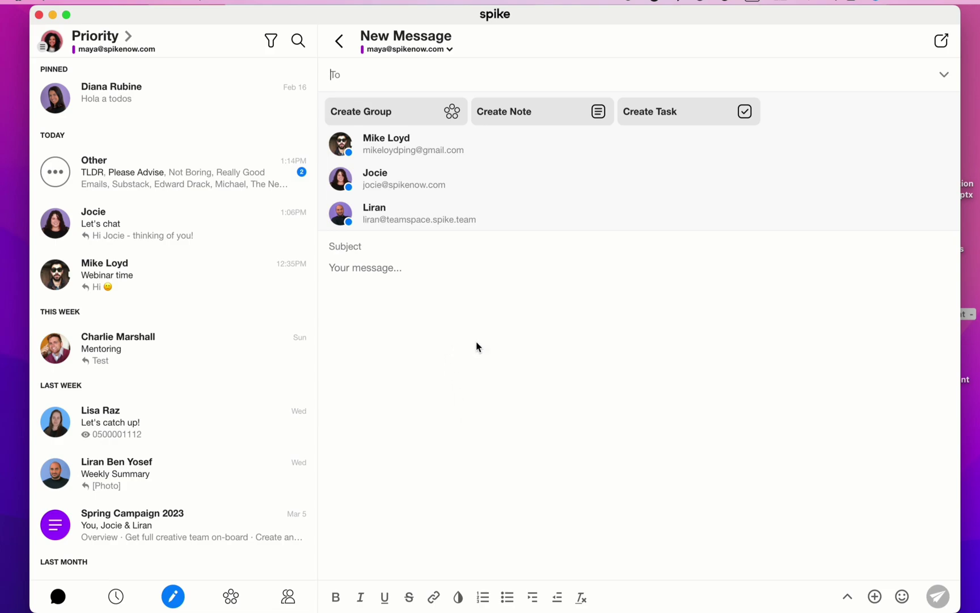
click(444, 192)
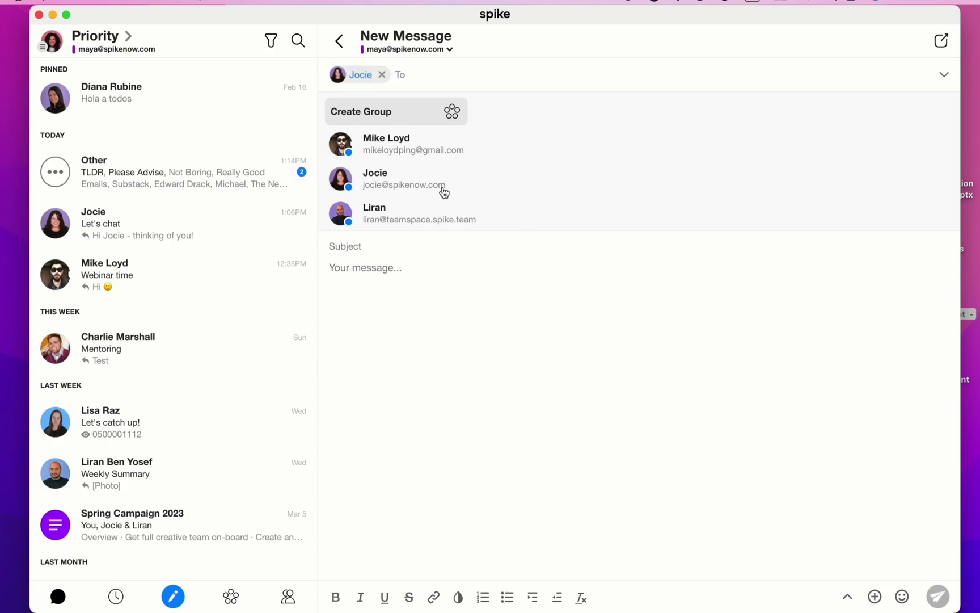
click(421, 149)
click(483, 295)
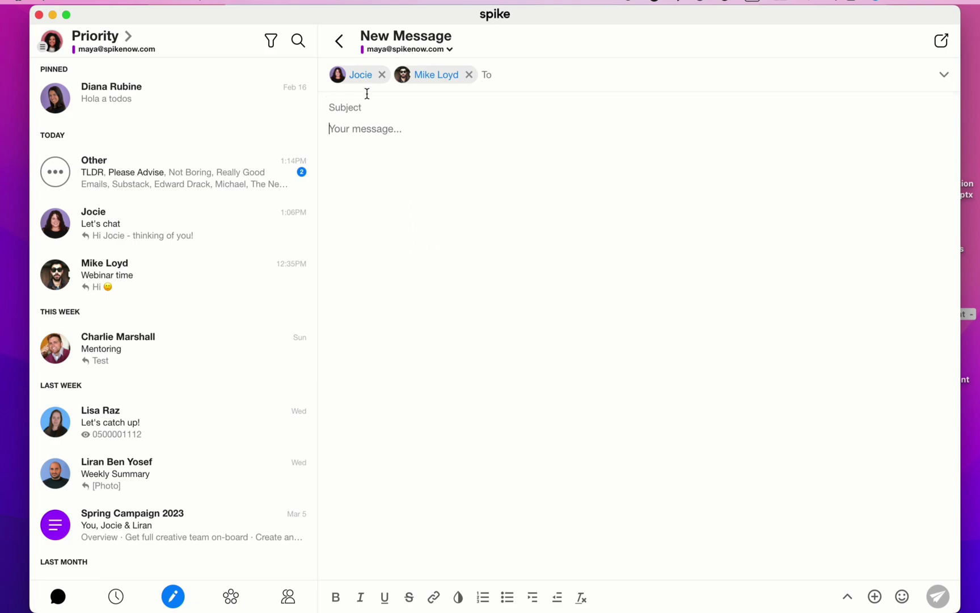
Step: Move one recipient to Cc, then to Bcc, then remove it from the message
click(354, 79)
click(335, 102)
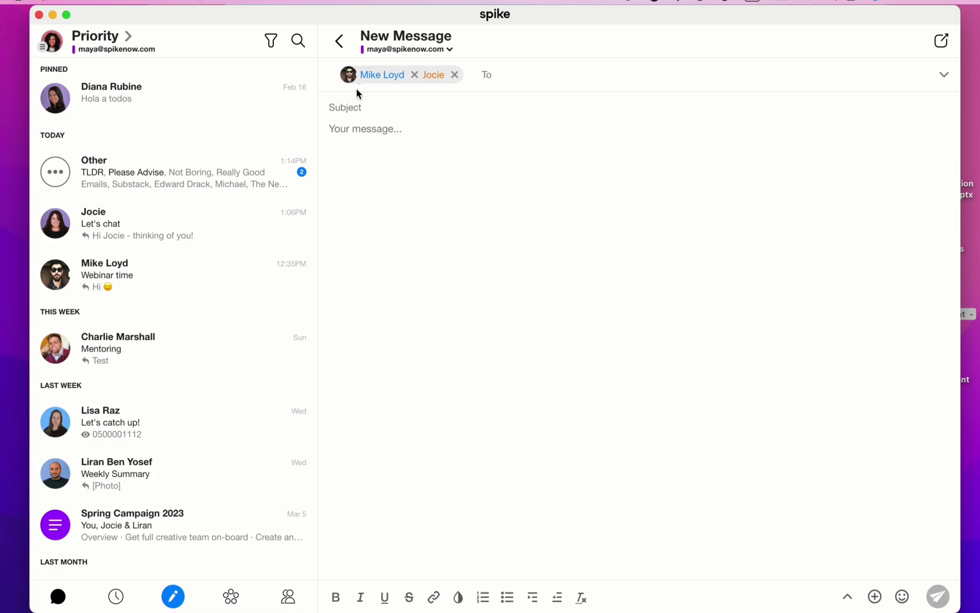
click(445, 78)
click(451, 102)
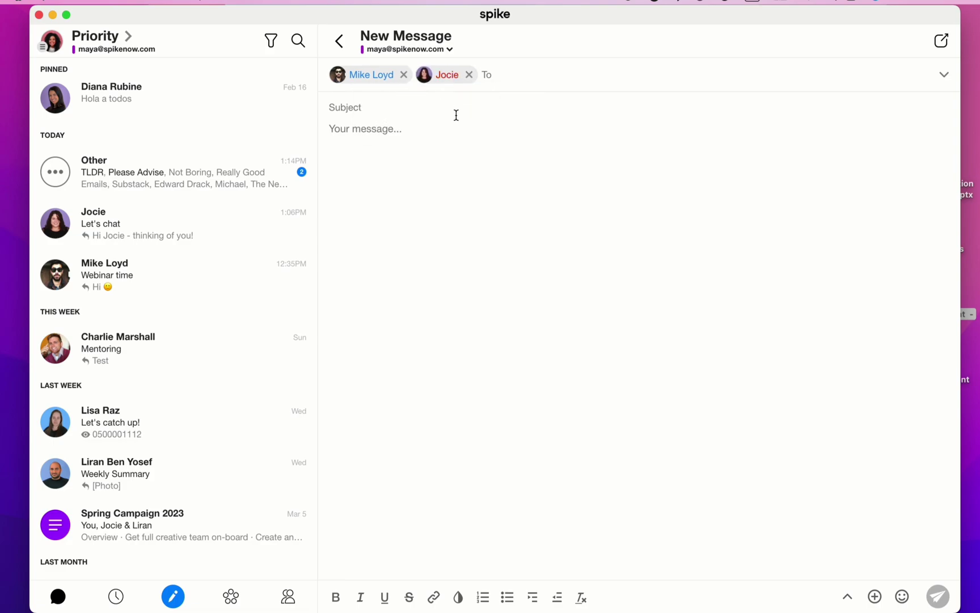
click(469, 75)
Step: Enter the subject 'Let's align' and a greeting asking how it's going
click(443, 110)
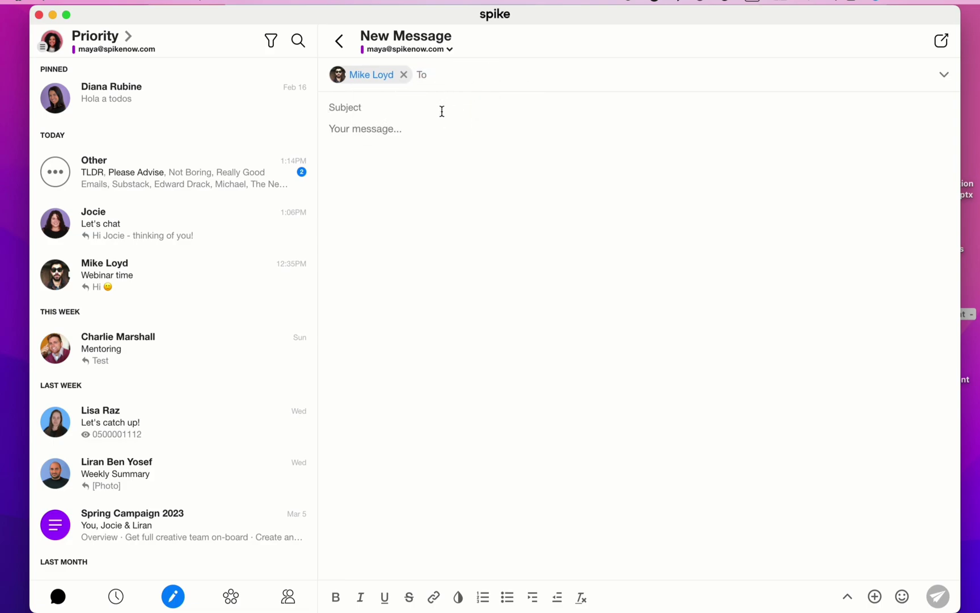
text(Let's )
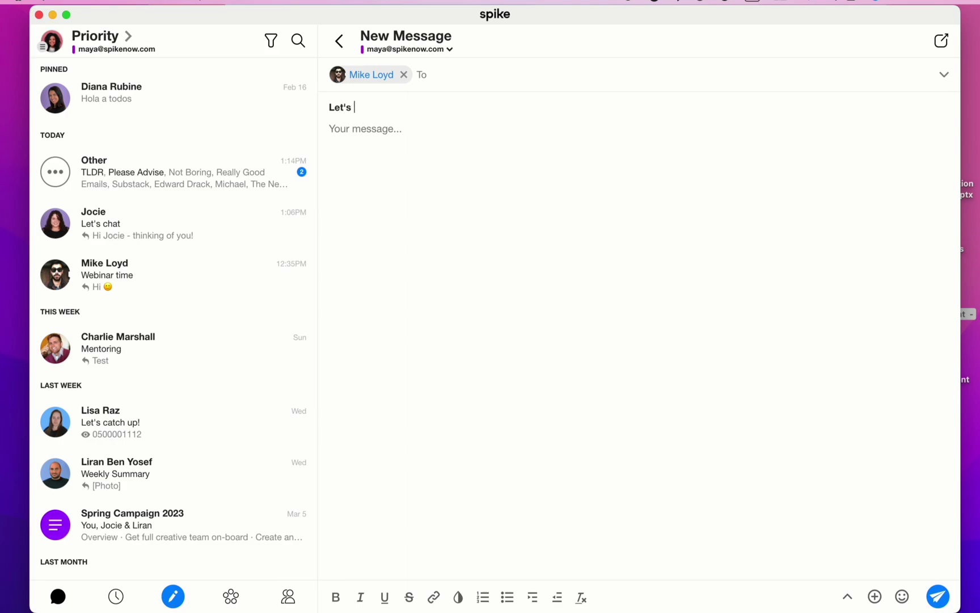
text(align Hey Mike,)
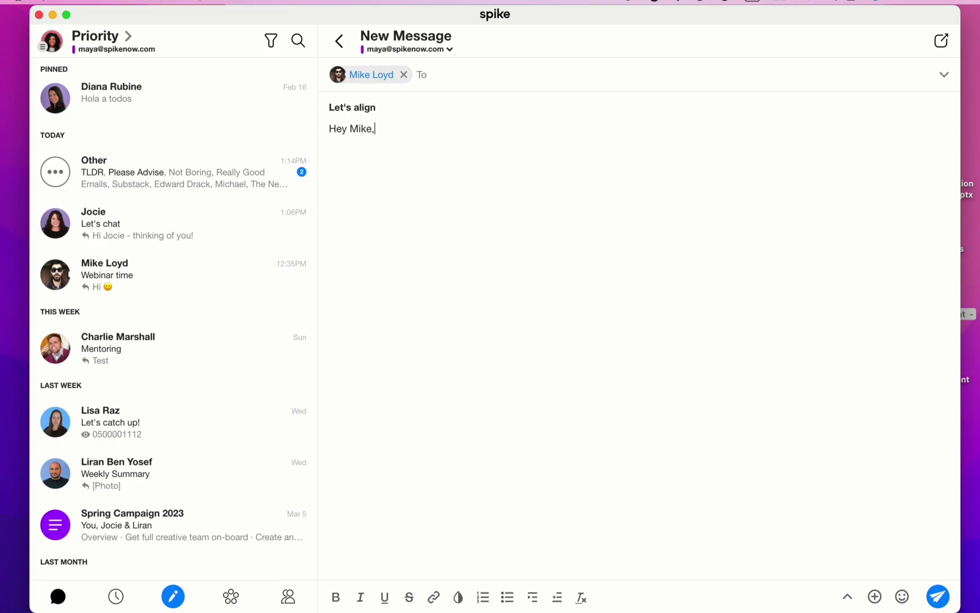
text( how's it going?)
key(Return)
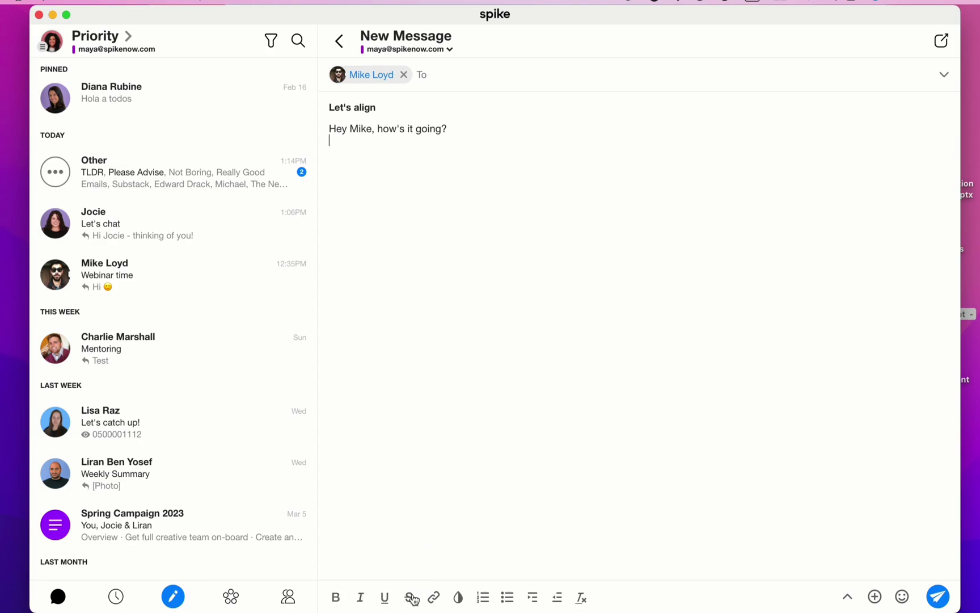
click(459, 597)
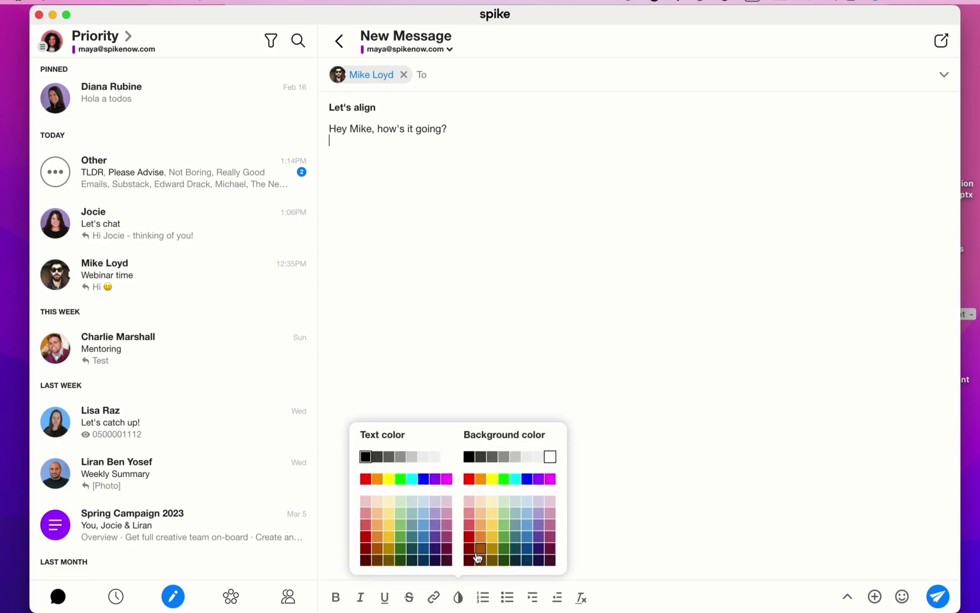
click(590, 551)
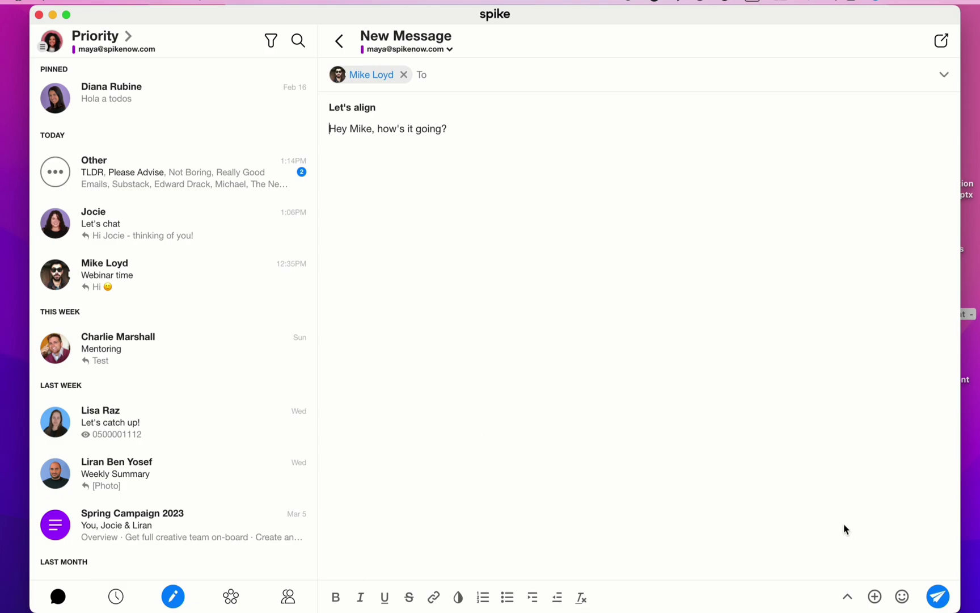
click(876, 595)
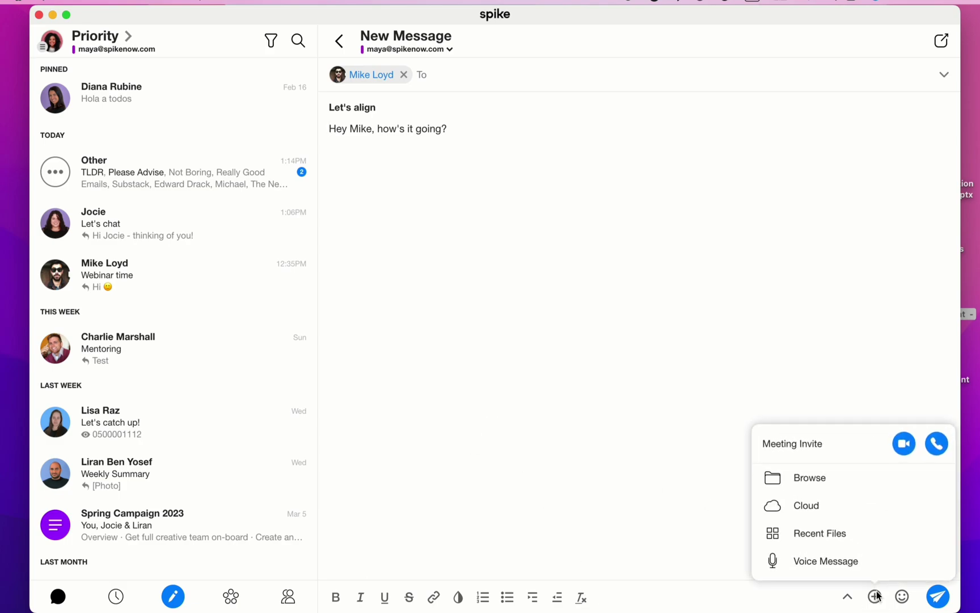
click(841, 510)
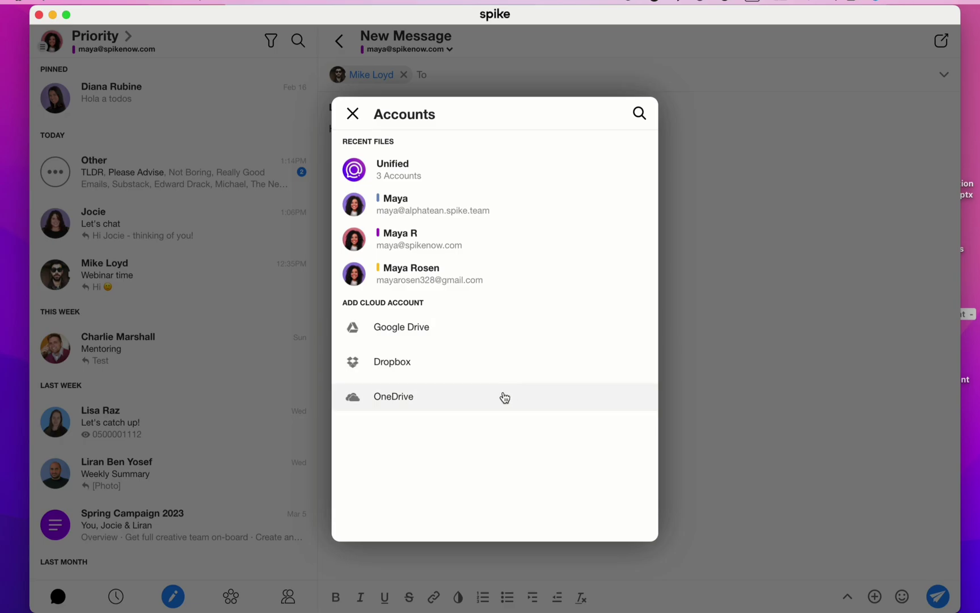
click(692, 425)
click(874, 597)
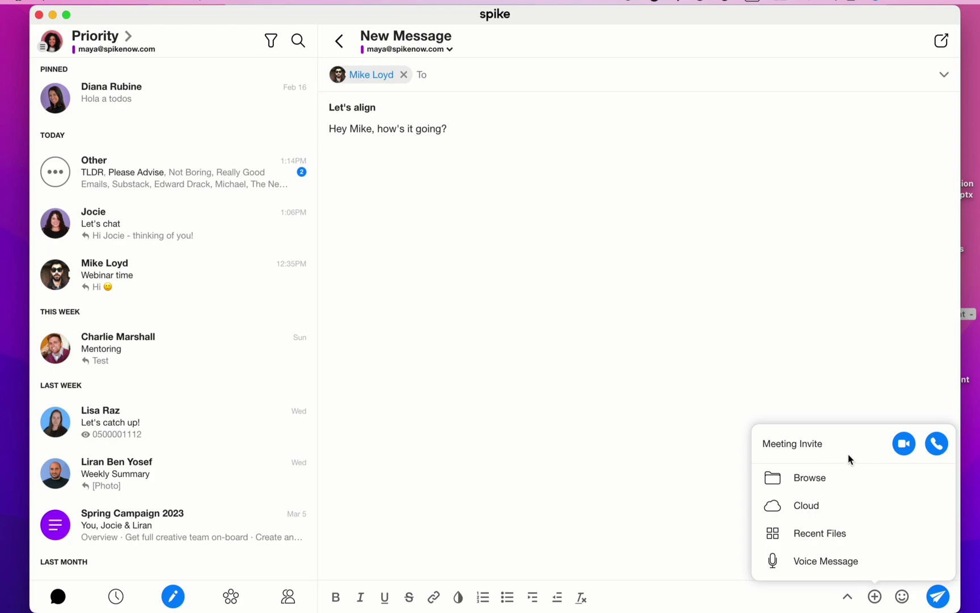
Step: Drag Youtube content - Sheet.numbers from the desktop into the draft and send it
click(691, 406)
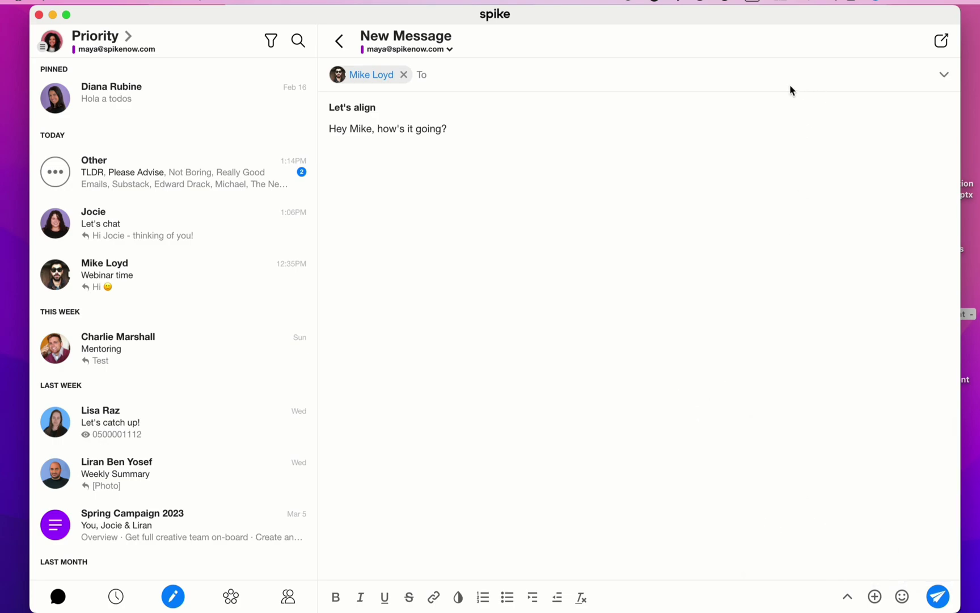
drag(695, 16, 660, 21)
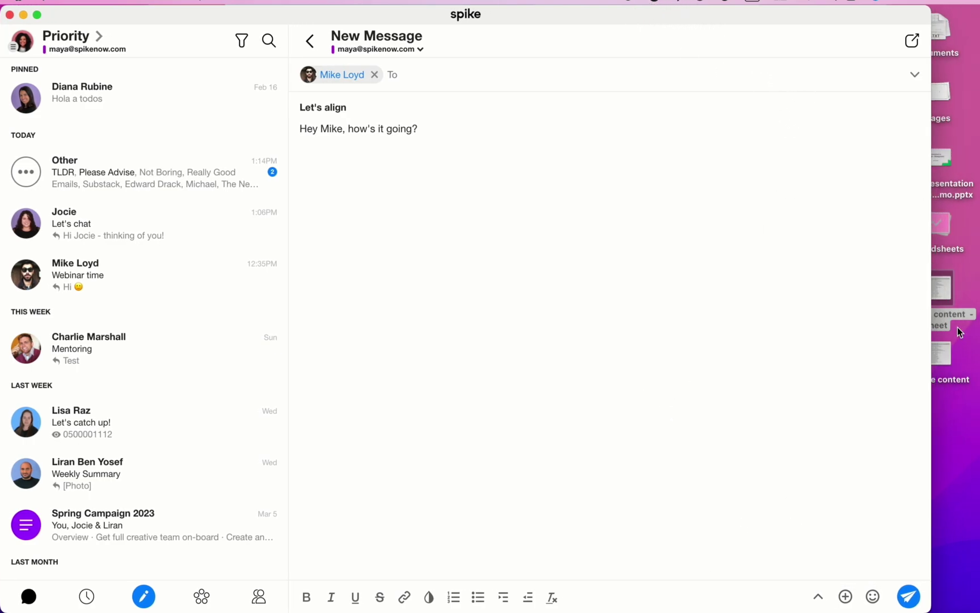
drag(949, 293, 810, 338)
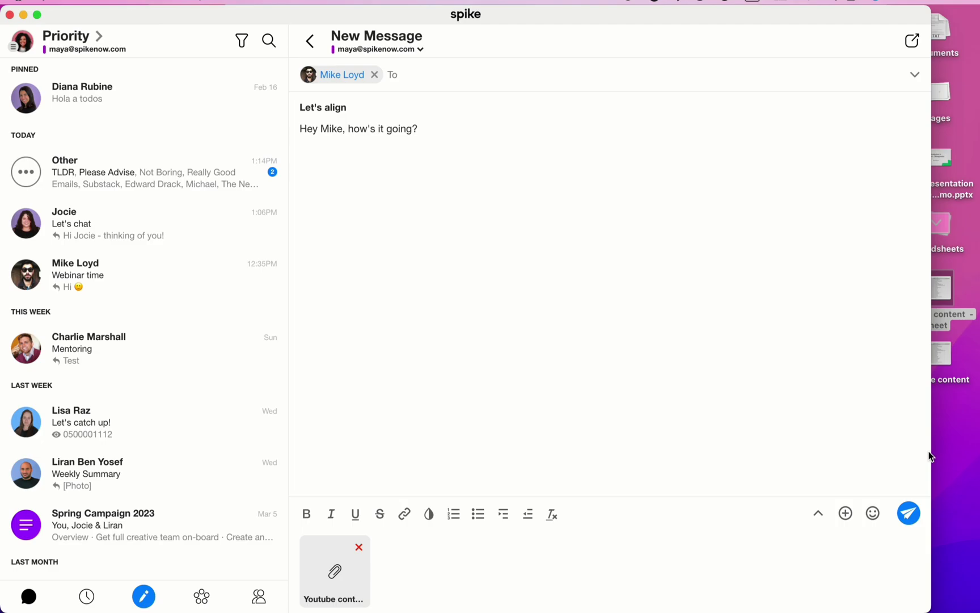
click(908, 513)
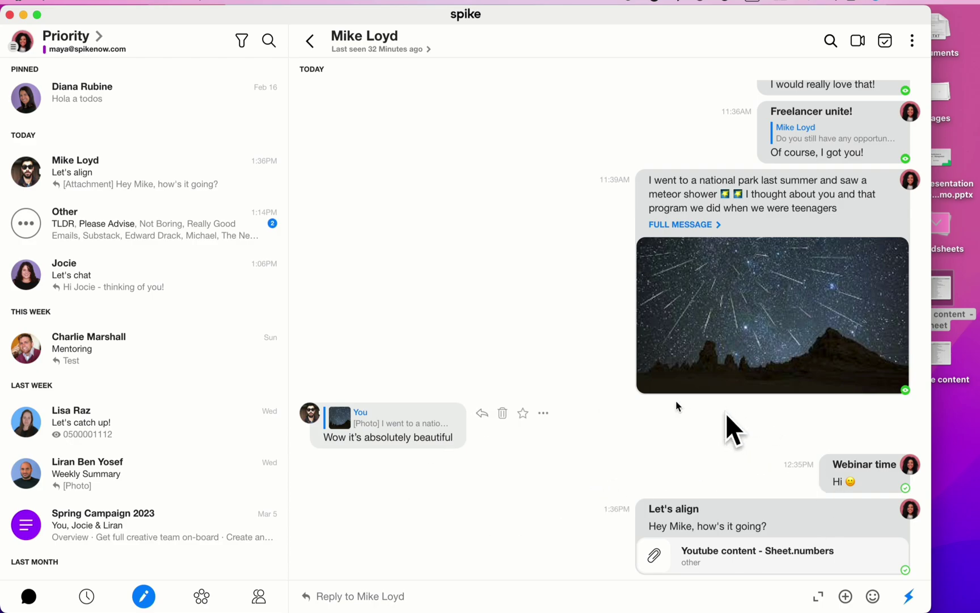
Step: Start a reply to the 'Wow it's absolutely beautiful' message, then cancel it
scroll(513, 435, up, 10)
scroll(514, 442, down, 7)
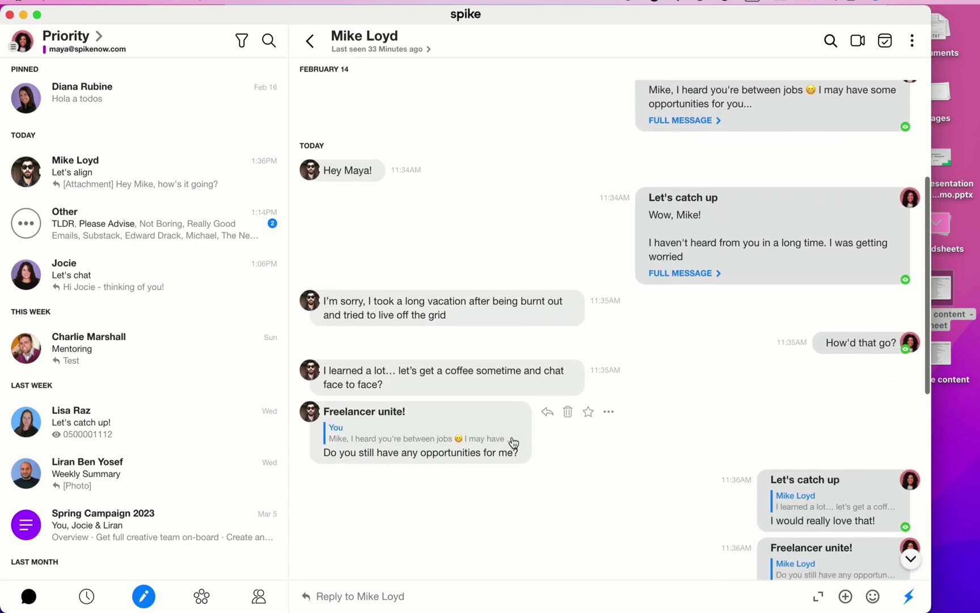
scroll(511, 442, down, 3)
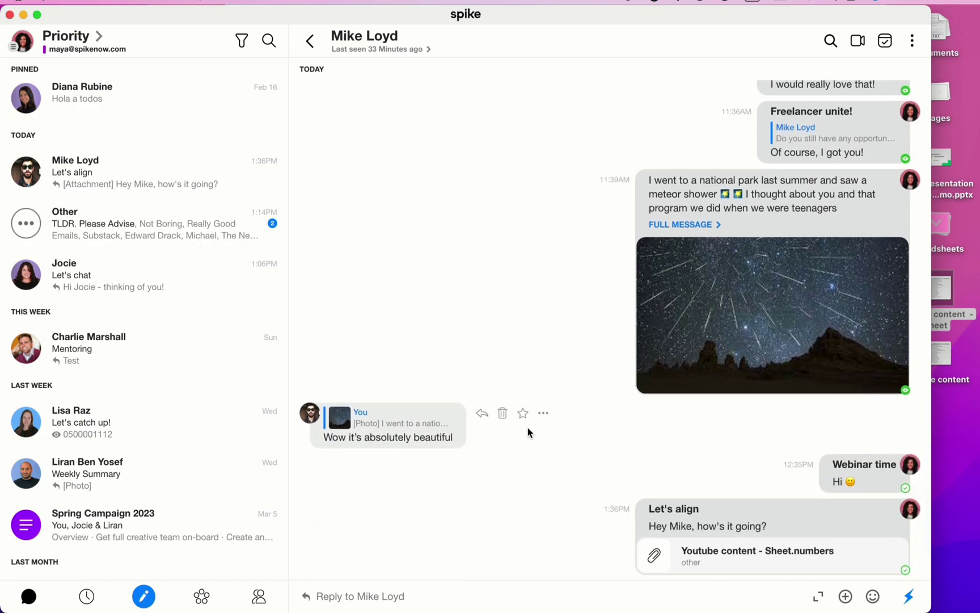
click(482, 423)
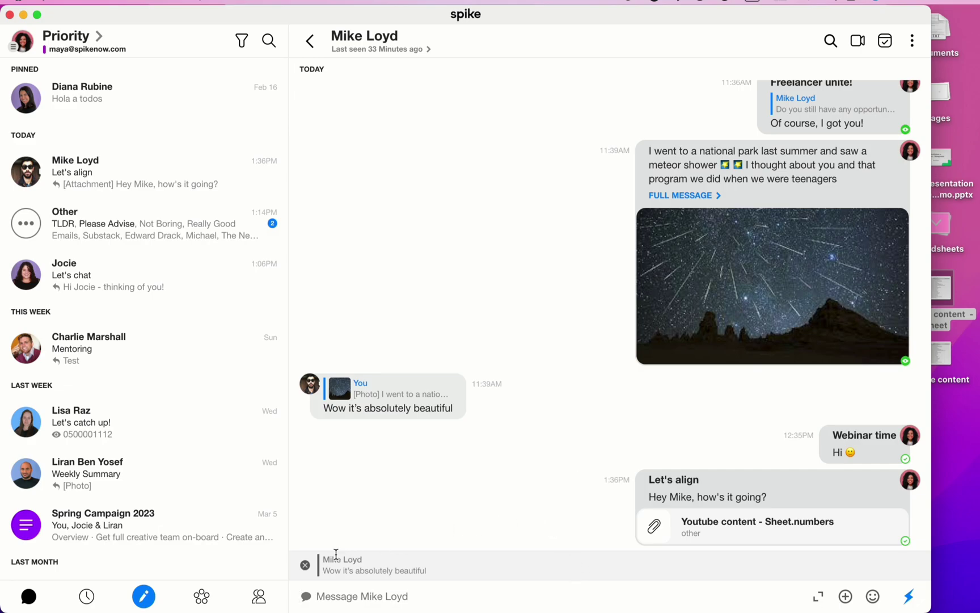
click(307, 566)
Step: Star the message, then open and close its more-actions menu
mouse_move(503, 414)
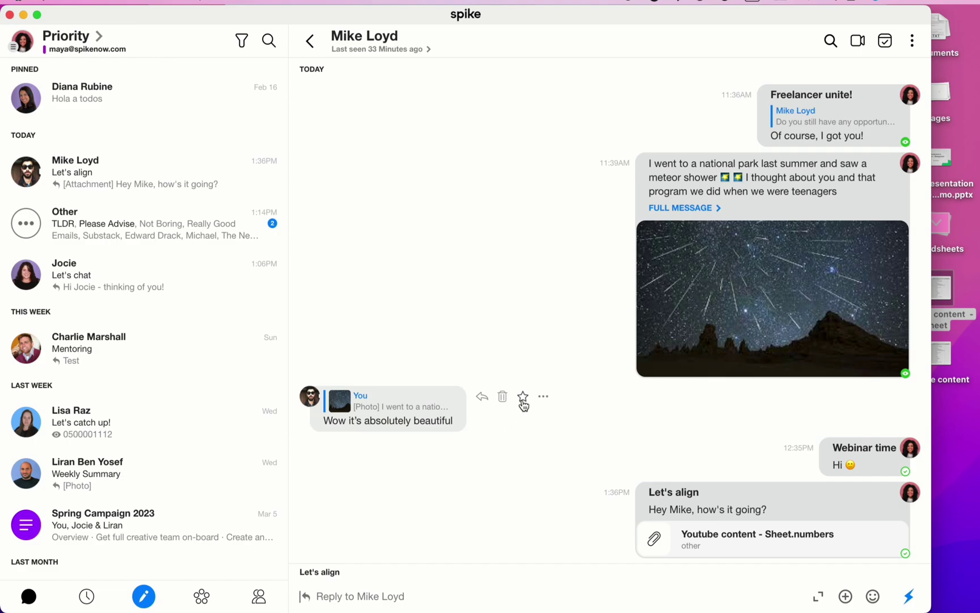
click(523, 400)
scroll(388, 388, up, 1)
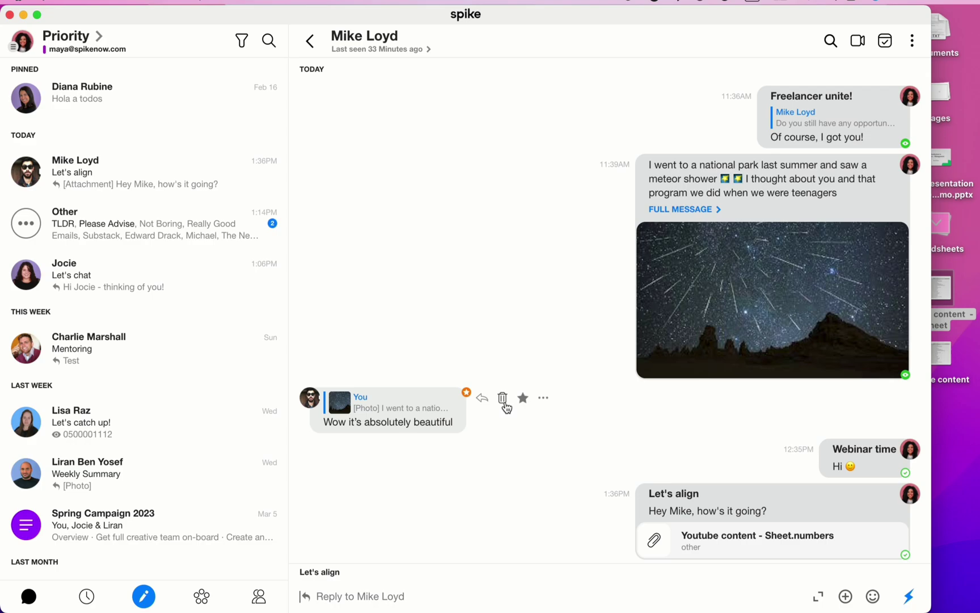
scroll(510, 410, down, 1)
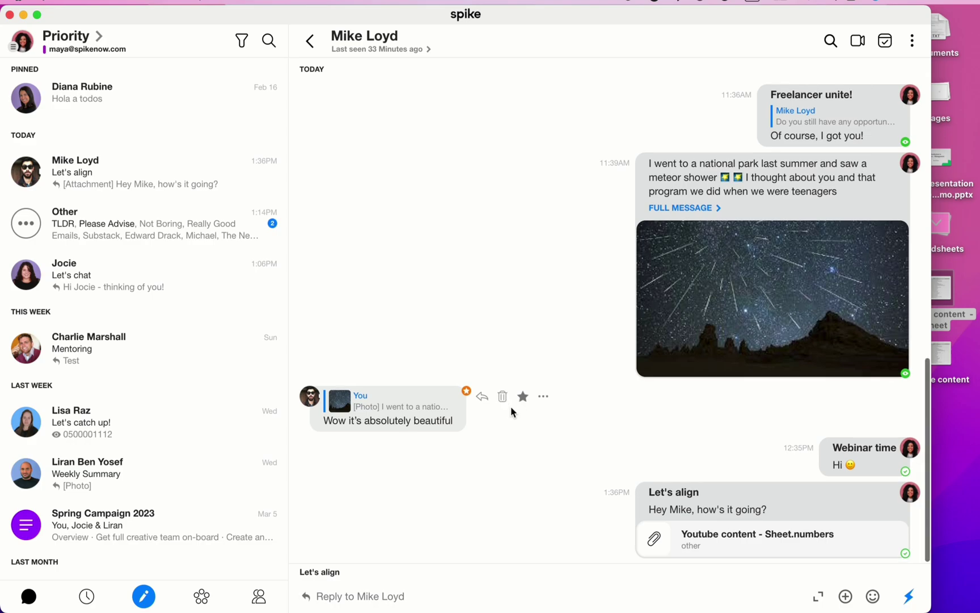
click(546, 400)
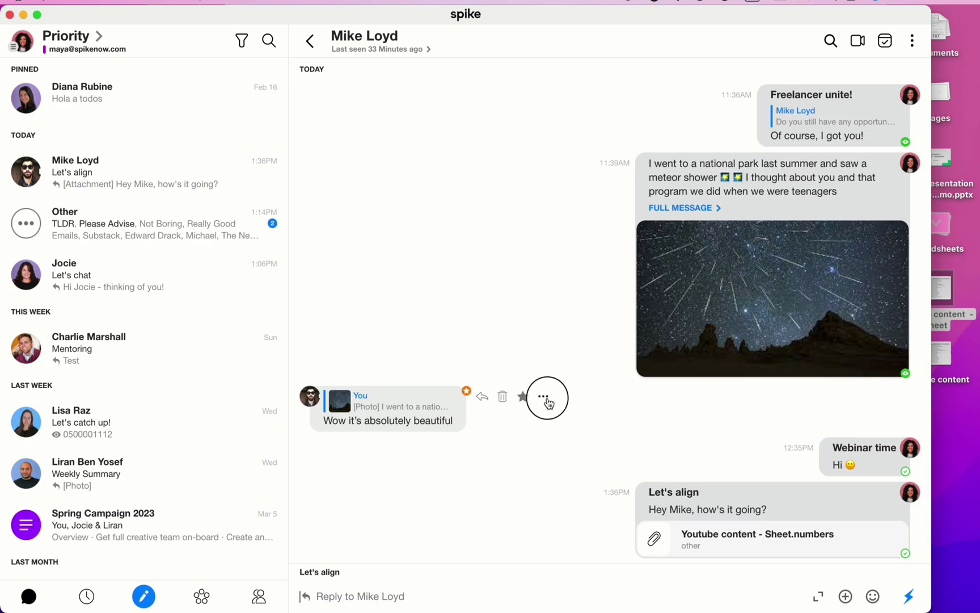
click(545, 406)
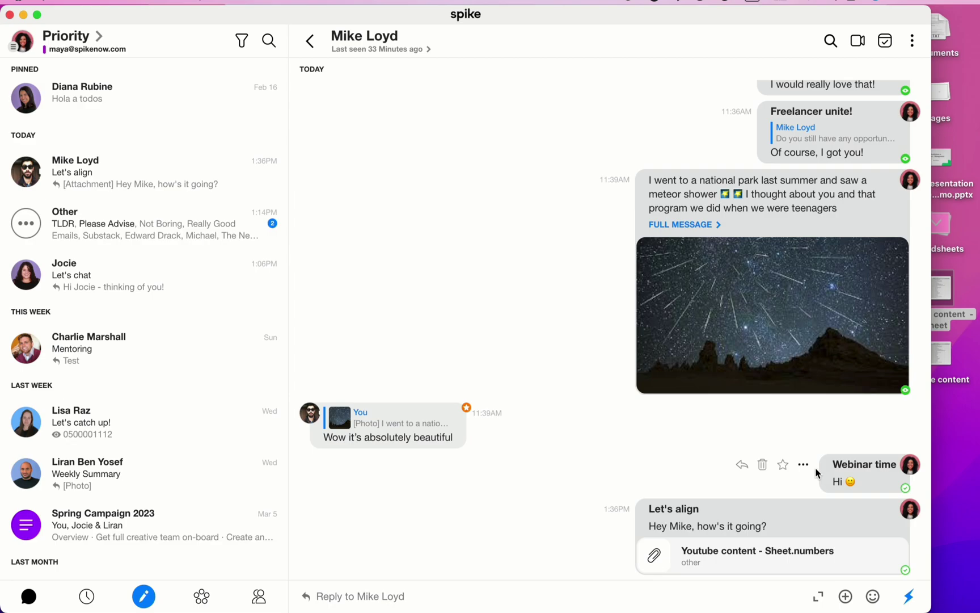
Step: Dismiss the Webinar time actions, unstar the 'Wow it's absolutely beautiful' reply, and reopen its actions
right_click(842, 470)
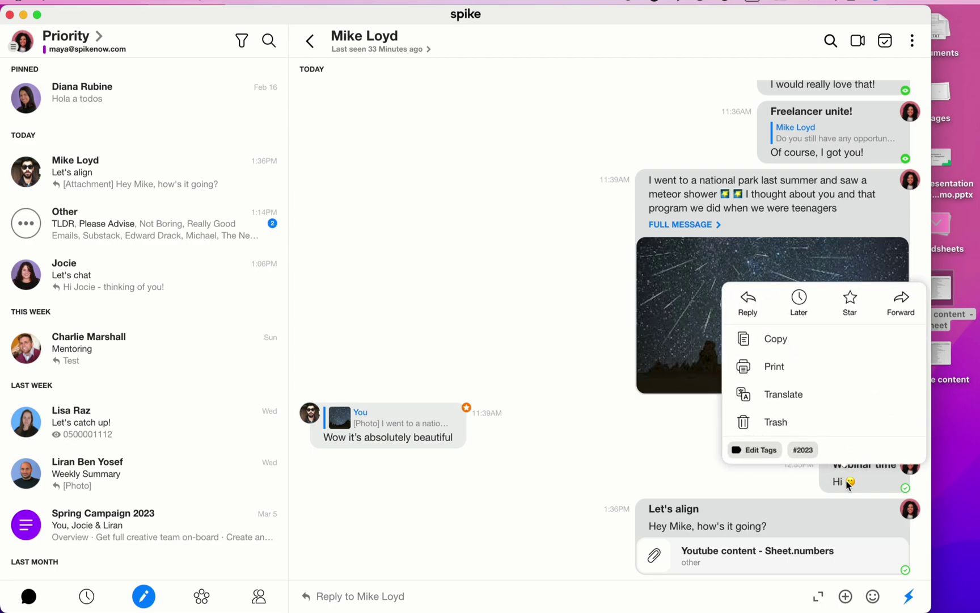
click(647, 446)
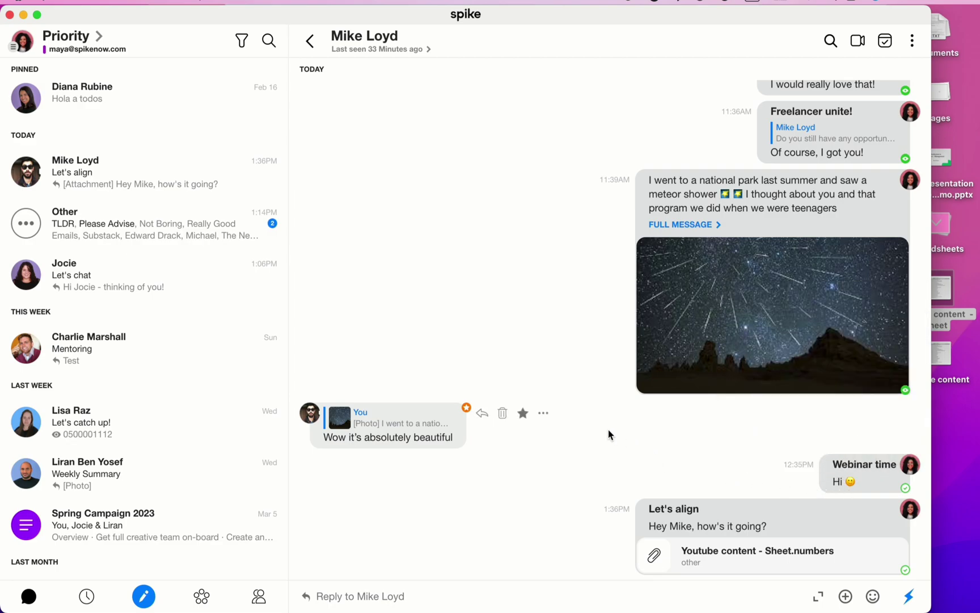
click(544, 420)
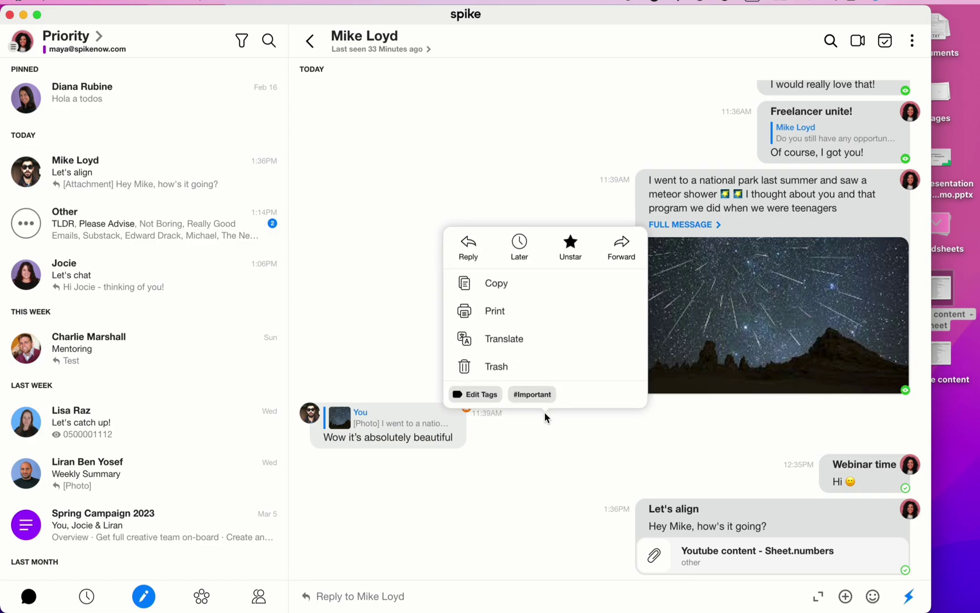
click(570, 243)
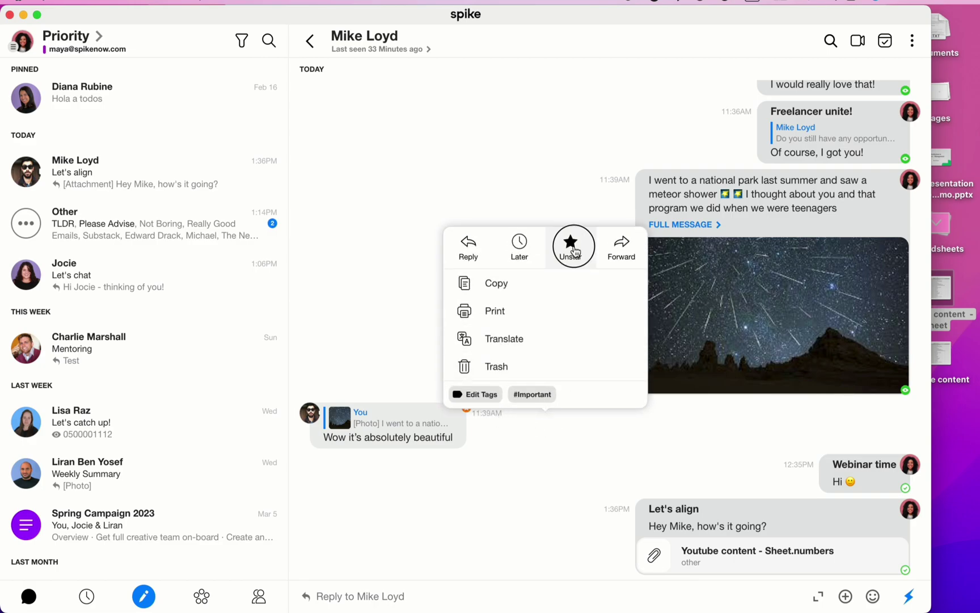
click(538, 419)
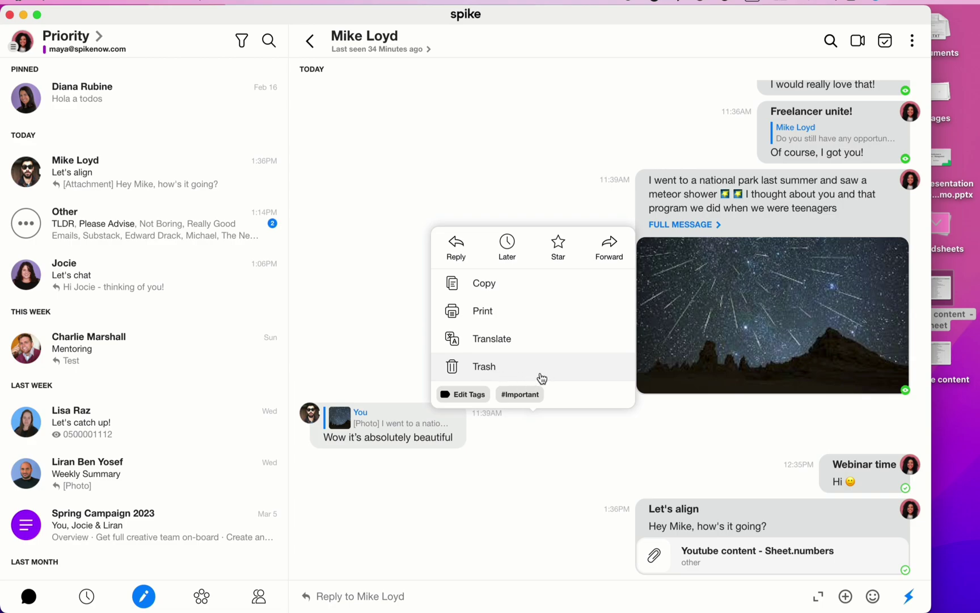
Step: Check #2023 in Edit Tags for the reply and confirm with Done
click(481, 399)
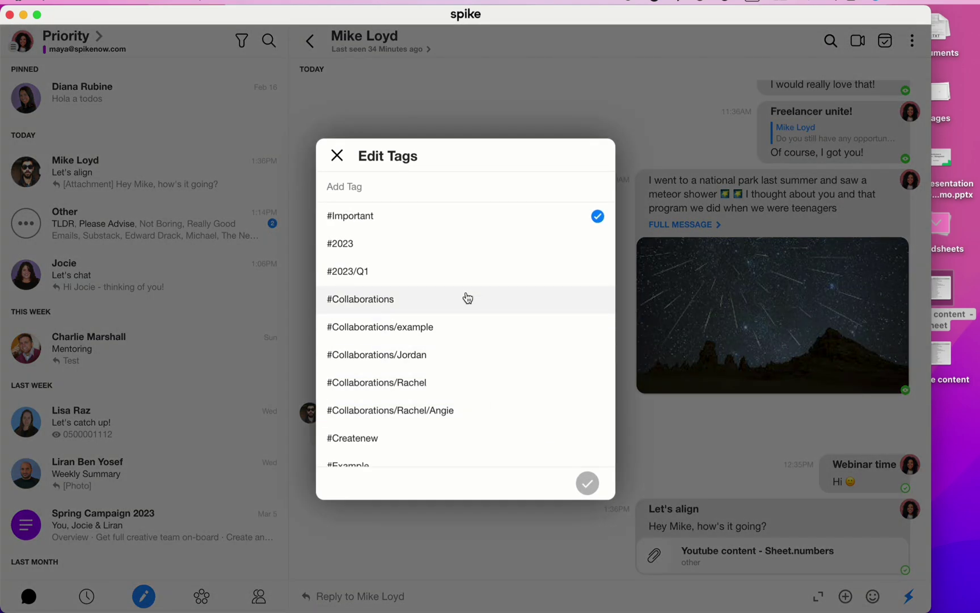
click(454, 244)
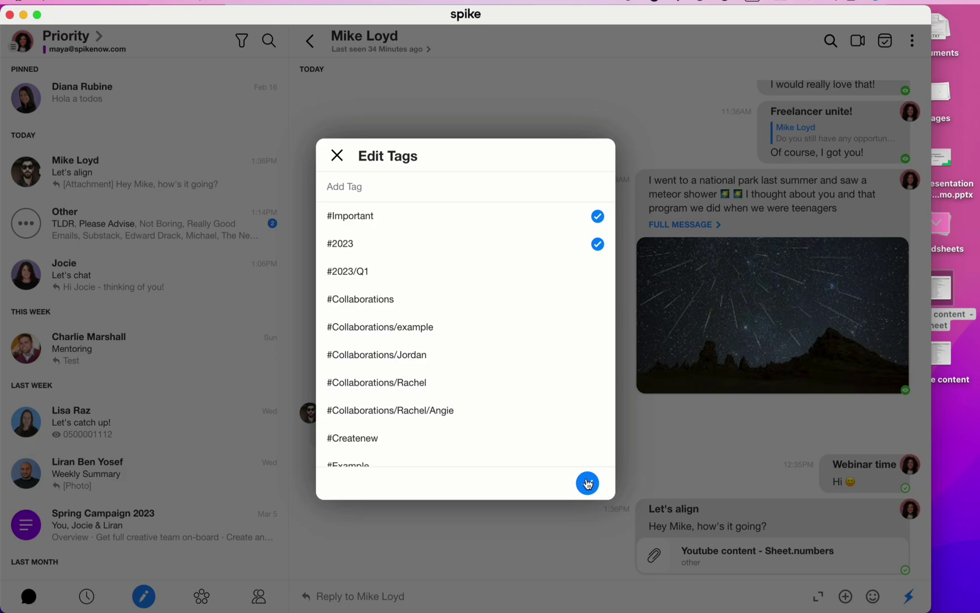
click(588, 484)
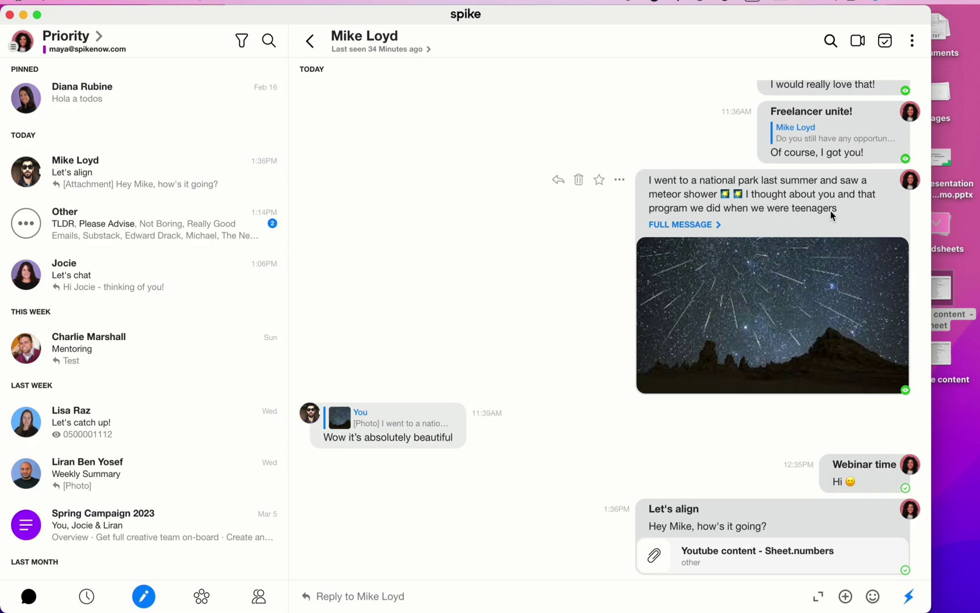
Step: Select the word 'teenagers' in the meteor-shower message and copy it
drag(841, 209, 794, 215)
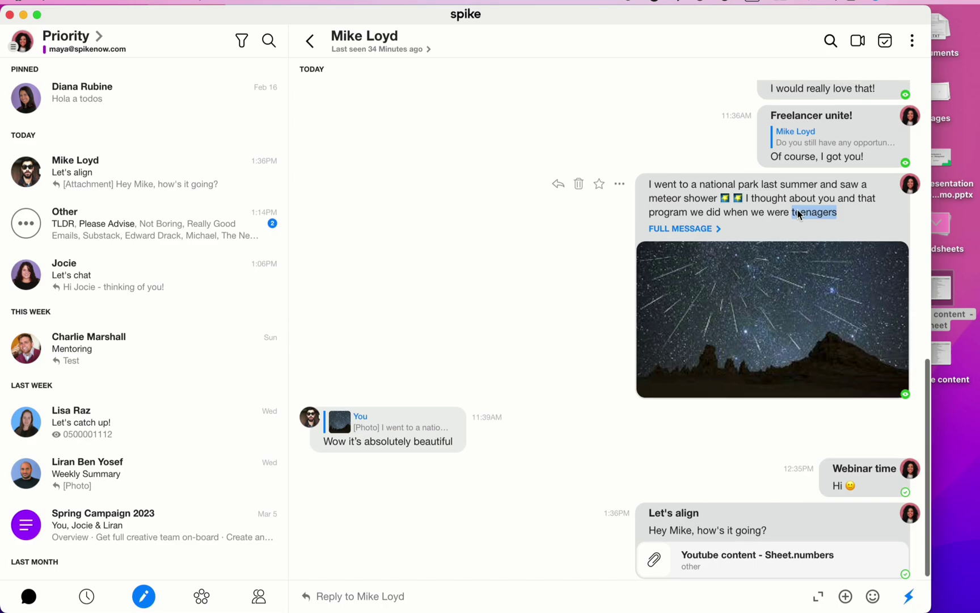
scroll(797, 209, up, 1)
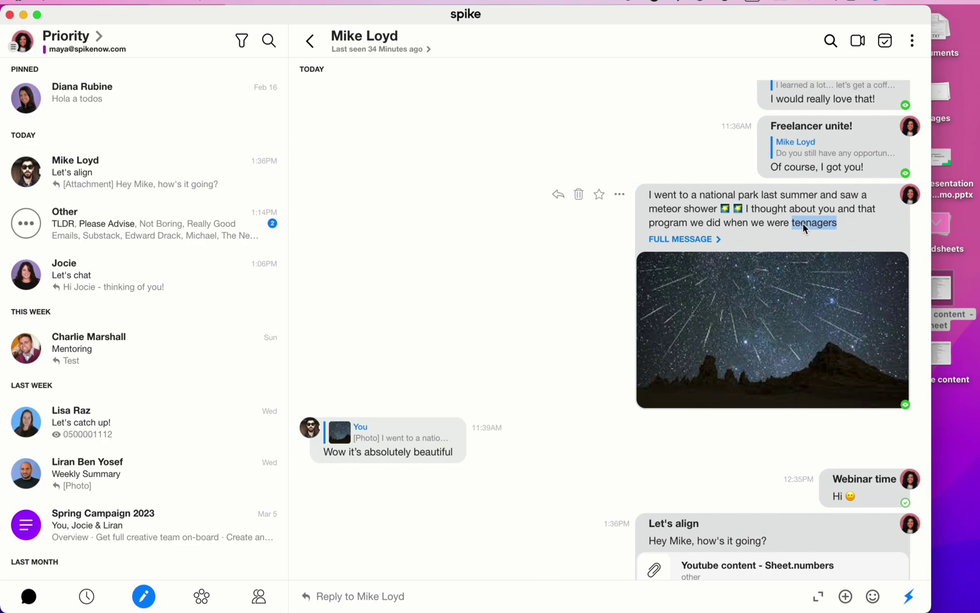
right_click(803, 223)
click(764, 290)
scroll(581, 244, down, 1)
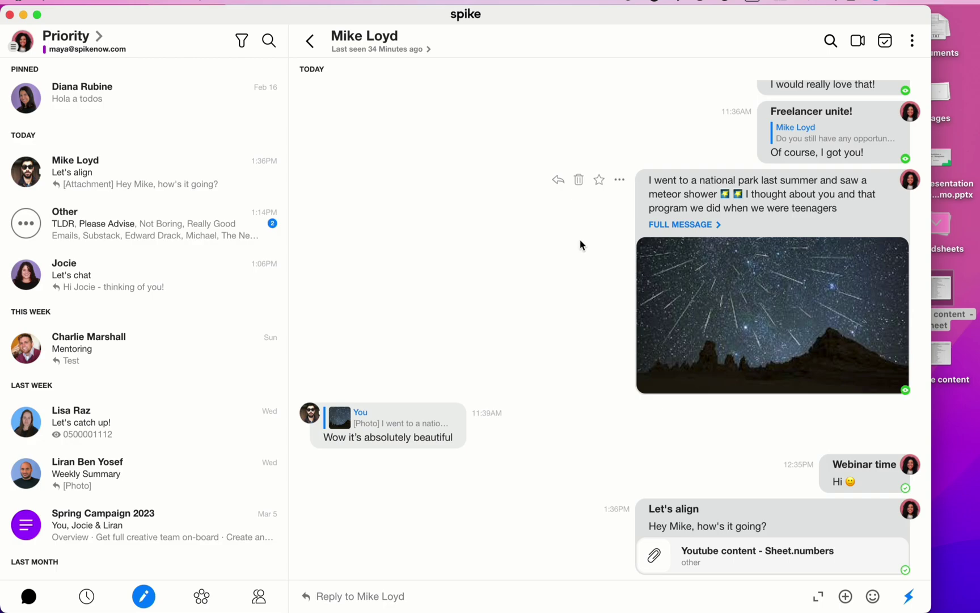
click(871, 471)
scroll(845, 459, down, 3)
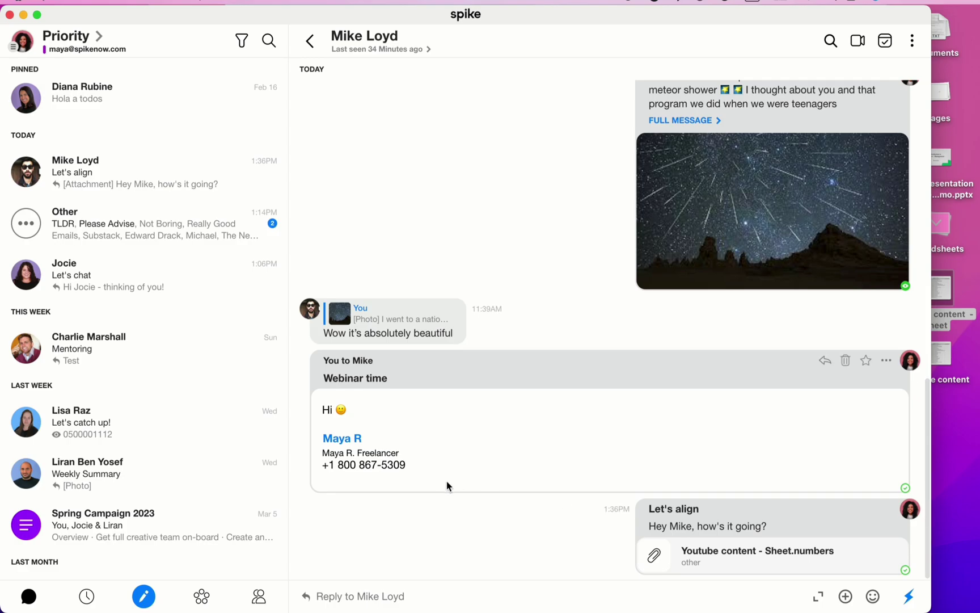
mouse_move(447, 483)
mouse_down()
mouse_move(329, 454)
mouse_move(321, 437)
mouse_up()
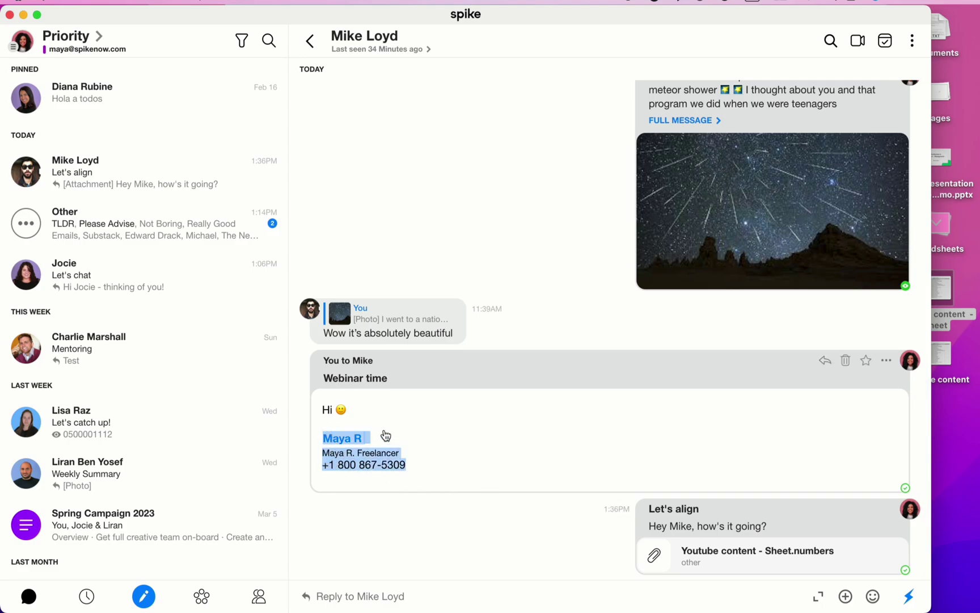
click(594, 375)
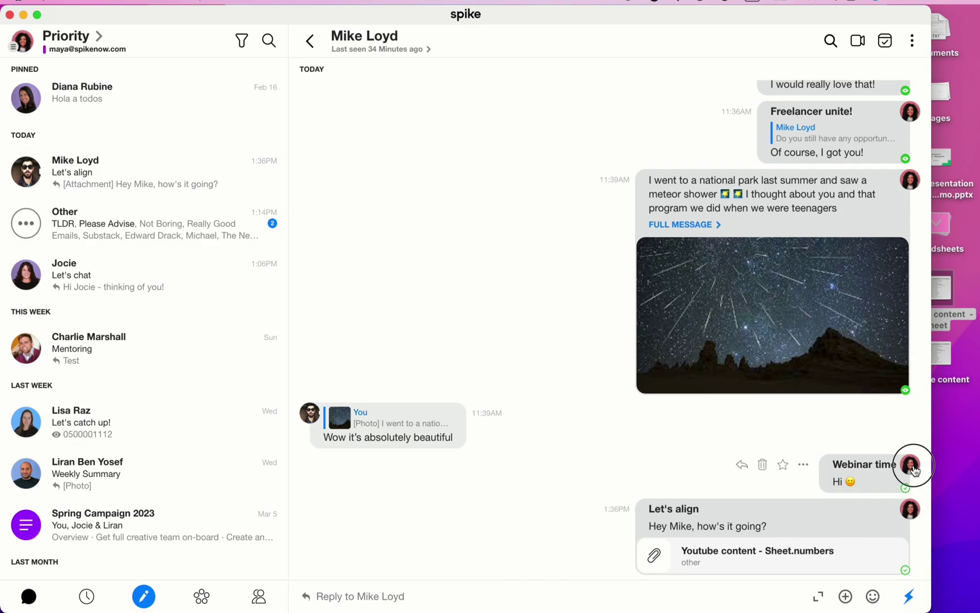
mouse_move(913, 465)
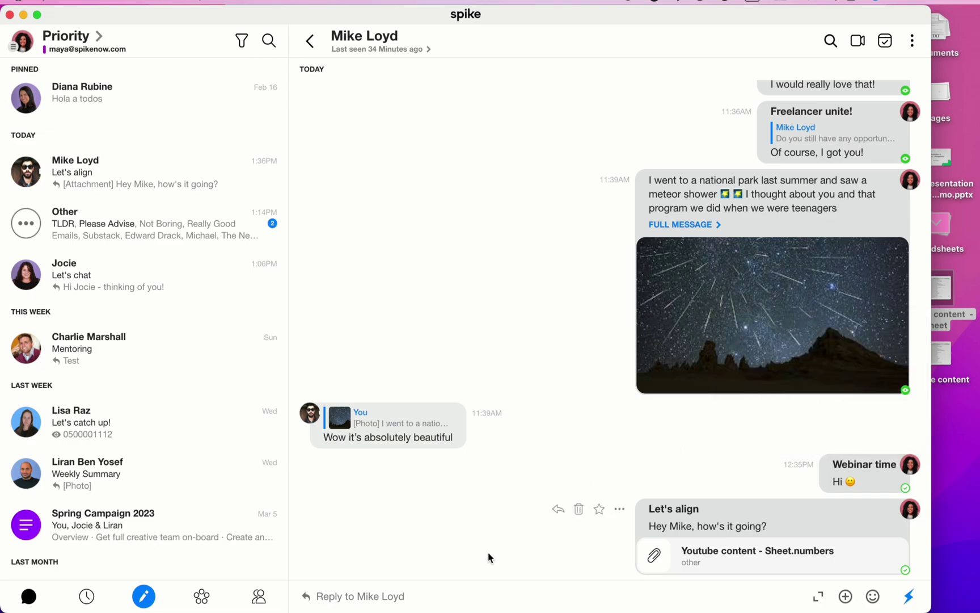
Step: Send a 'Hi' reply in the chat, then unsend it back into the draft
click(461, 593)
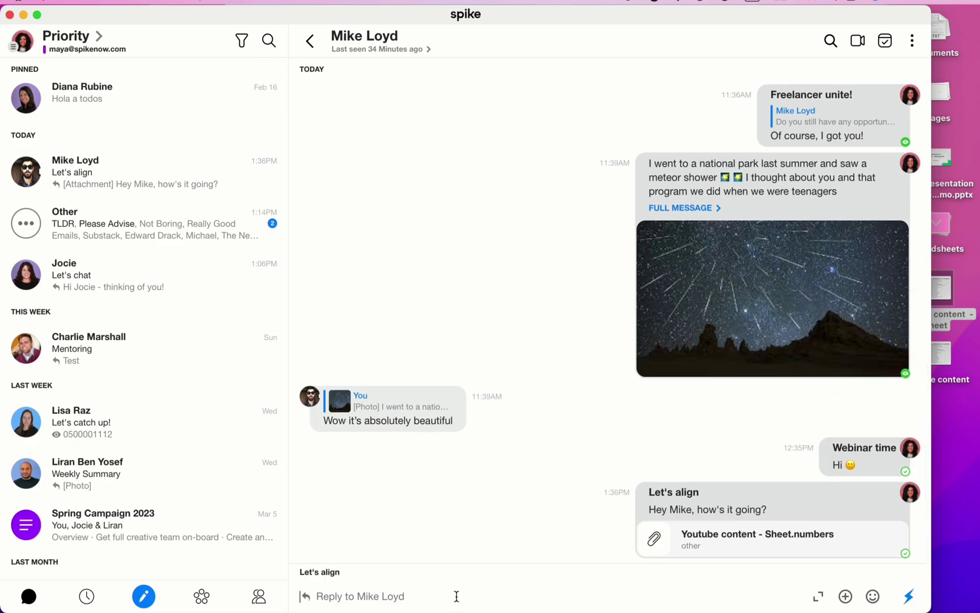
text(Hi)
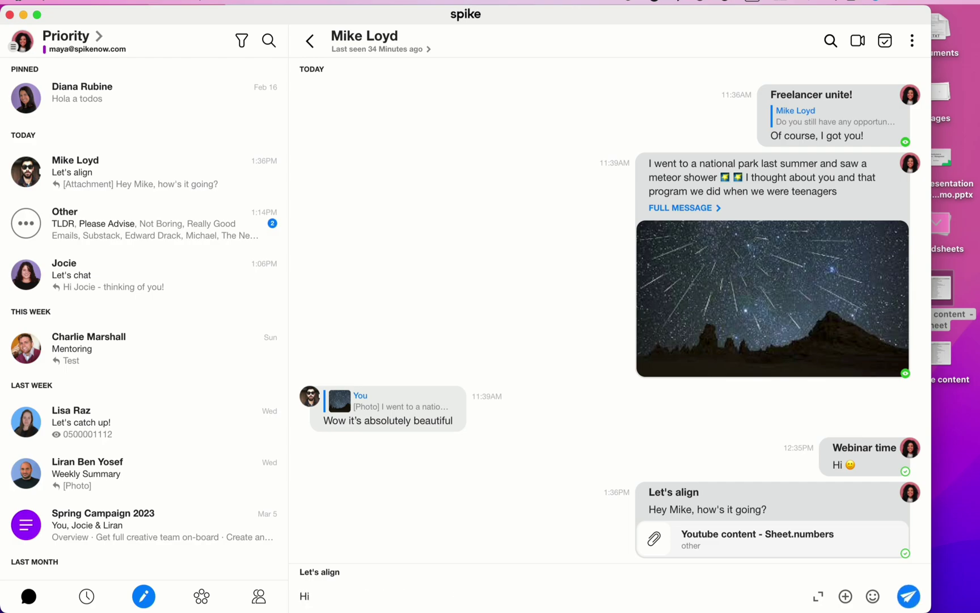
key(Return)
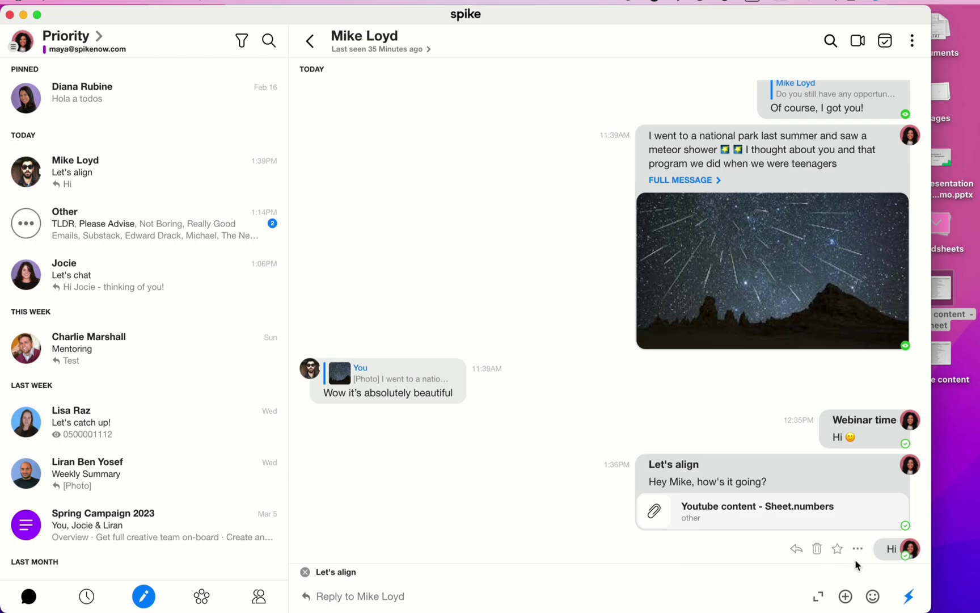
click(858, 549)
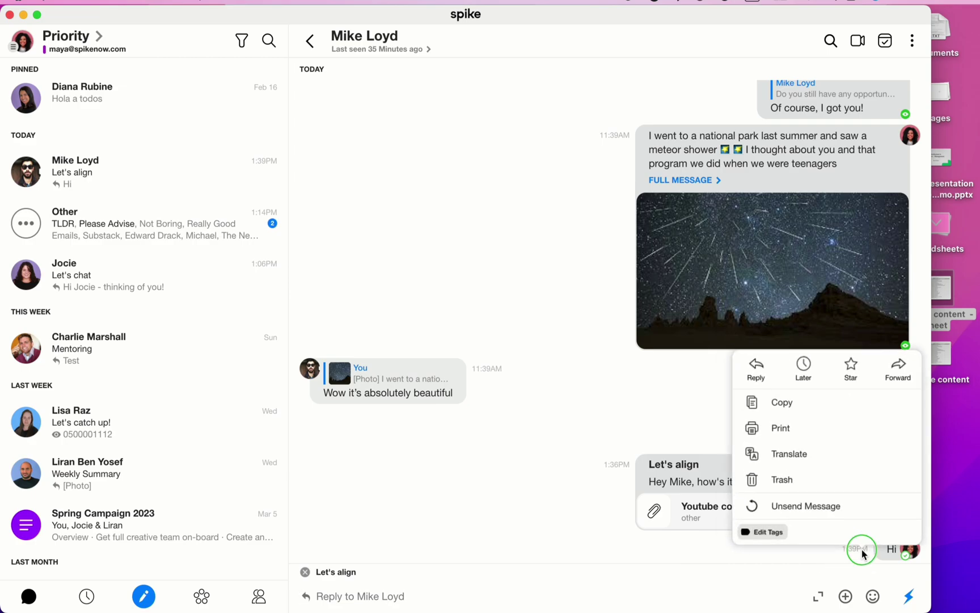
click(833, 503)
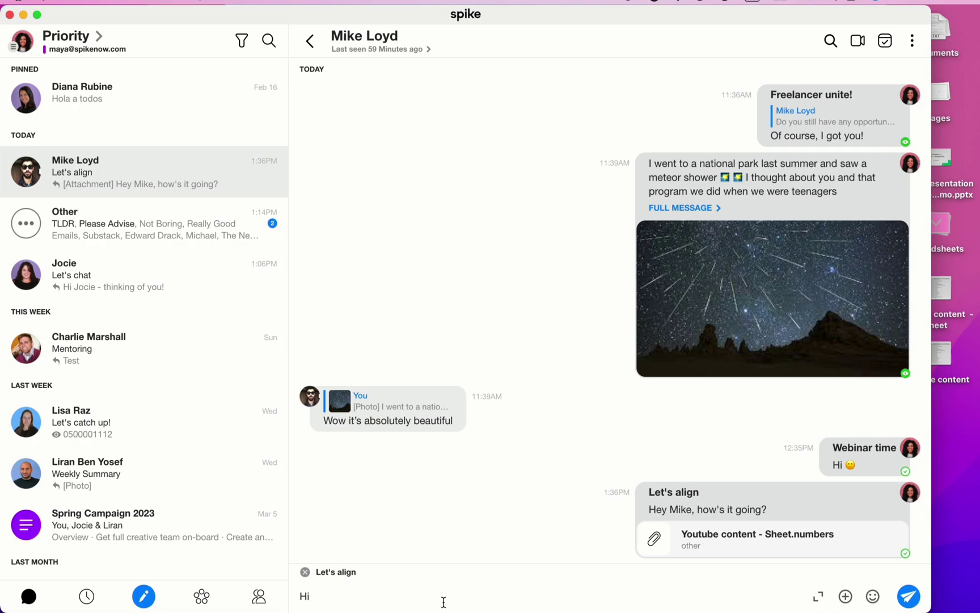
Step: Close the chat, toggle the Priority title over to Other, and open the Coffee? conversation
click(323, 46)
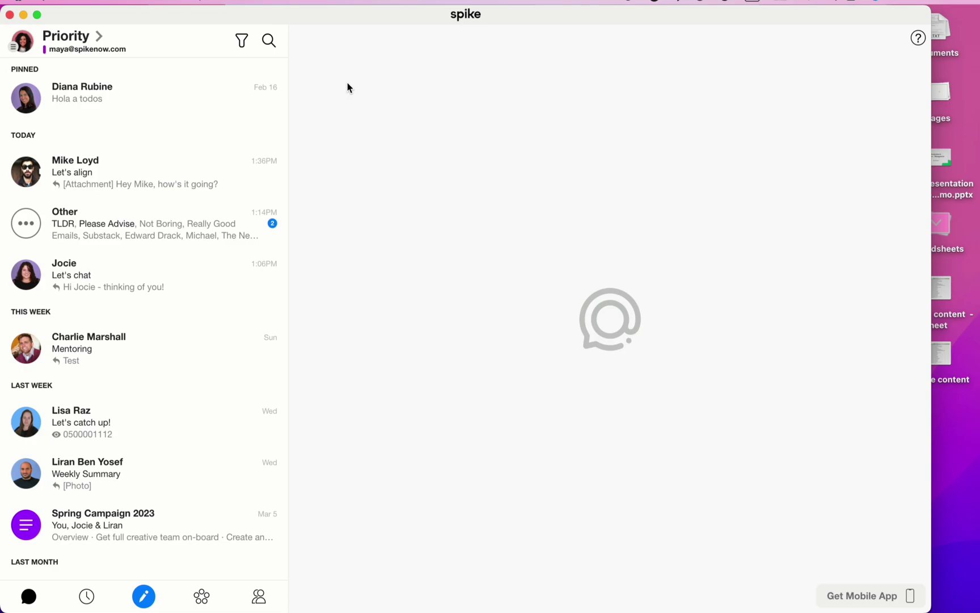
click(83, 44)
click(83, 43)
click(82, 44)
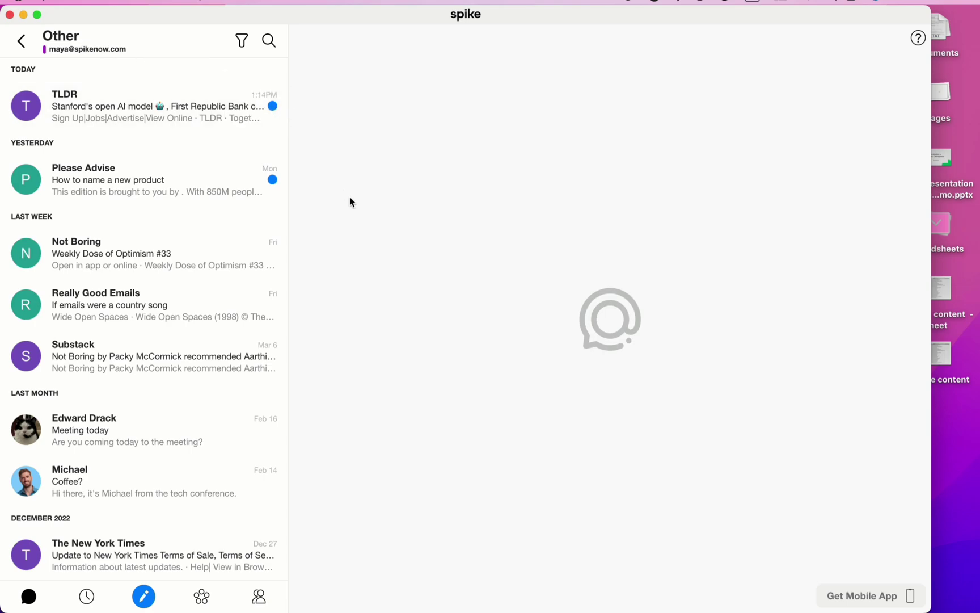
click(189, 486)
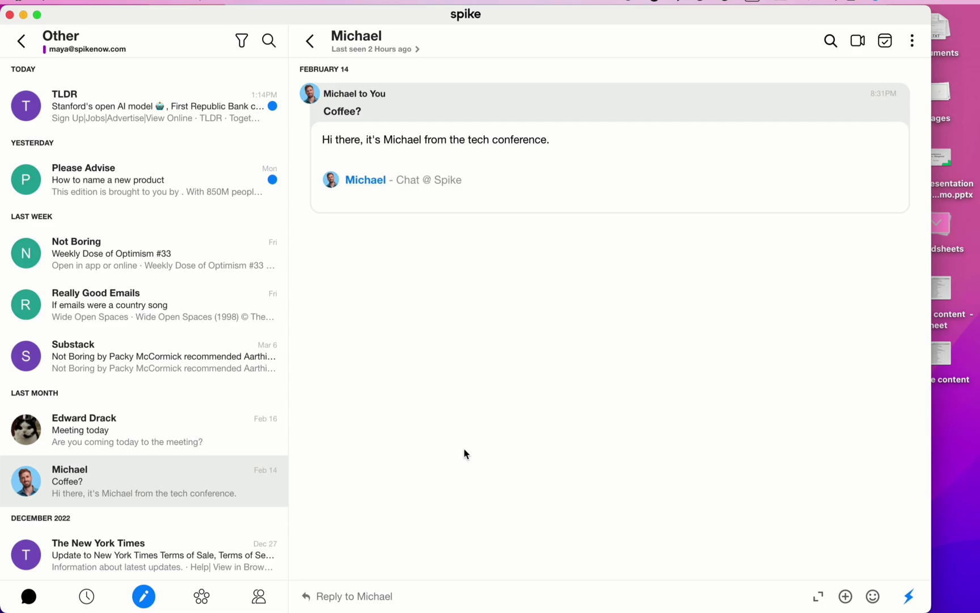
Step: Close the Coffee? email and move the Not Boring newsletter into Priority
click(316, 51)
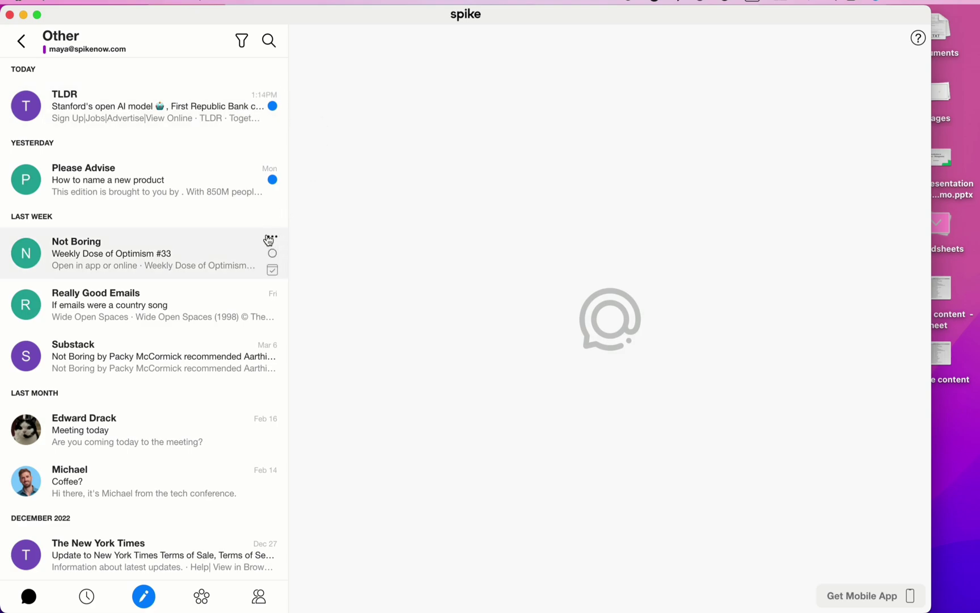
click(269, 237)
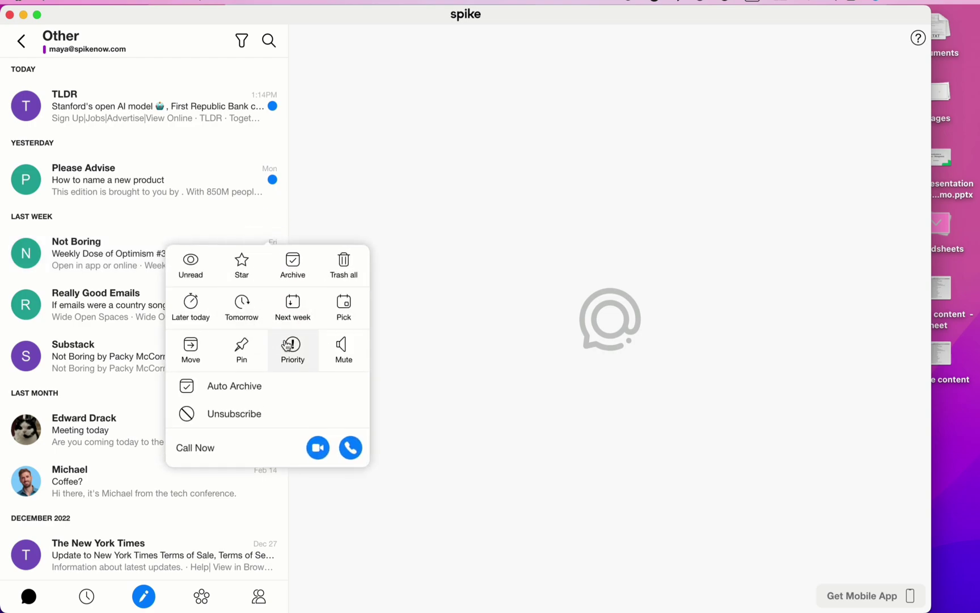
click(290, 346)
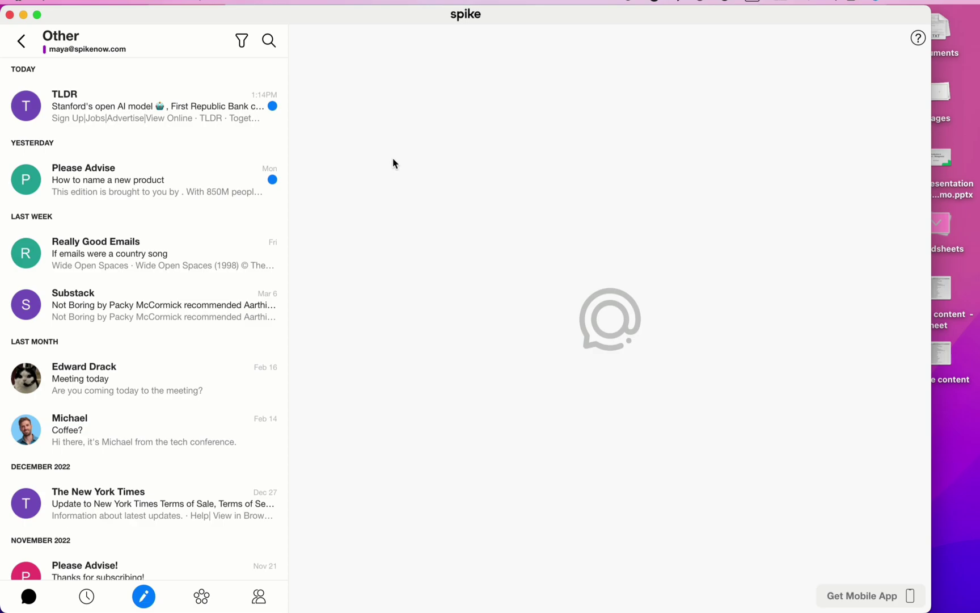
Step: From the Priority inbox, send the Not Boring newsletter back to Other
click(20, 41)
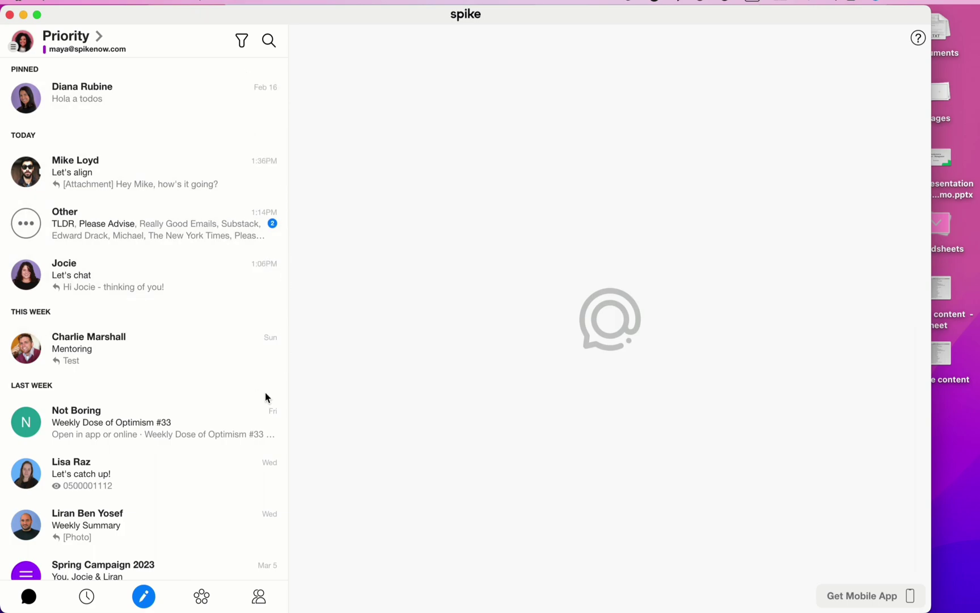
scroll(267, 397, up, 1)
click(271, 416)
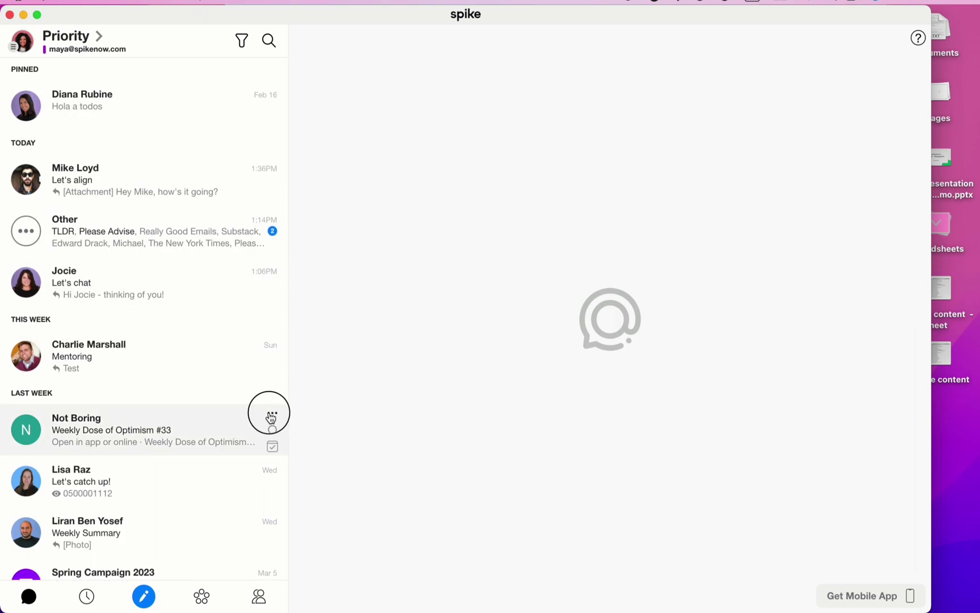
click(298, 289)
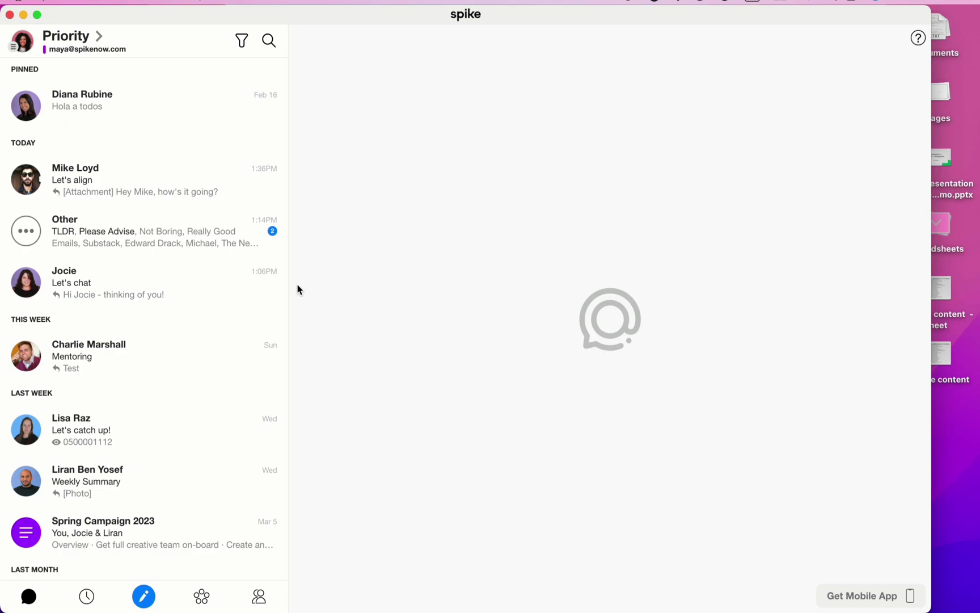
scroll(233, 359, down, 1)
Step: Move the Mentoring conversation under a newly created #Mar2023 tag
right_click(240, 356)
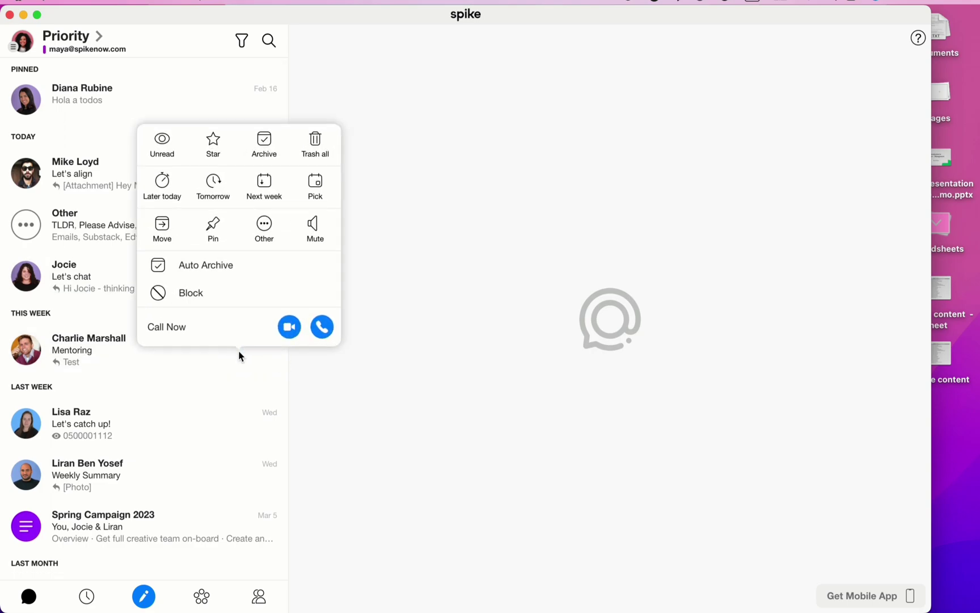
click(170, 235)
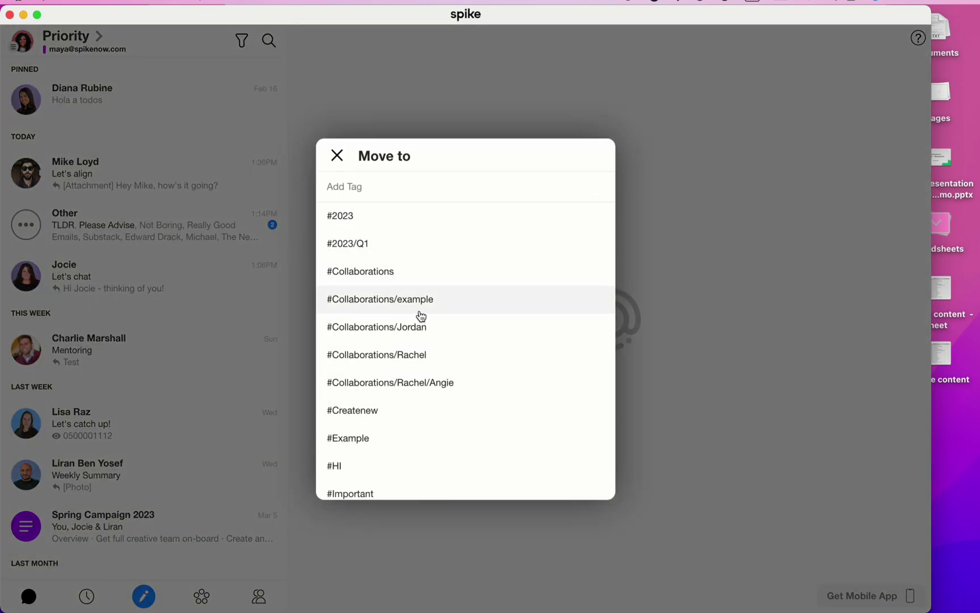
click(390, 191)
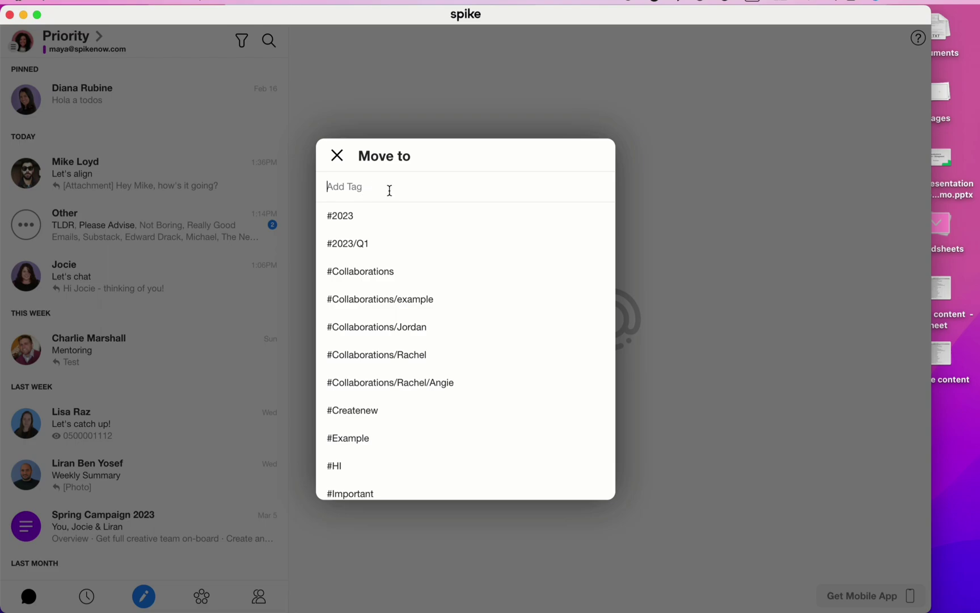
text(Mar2023)
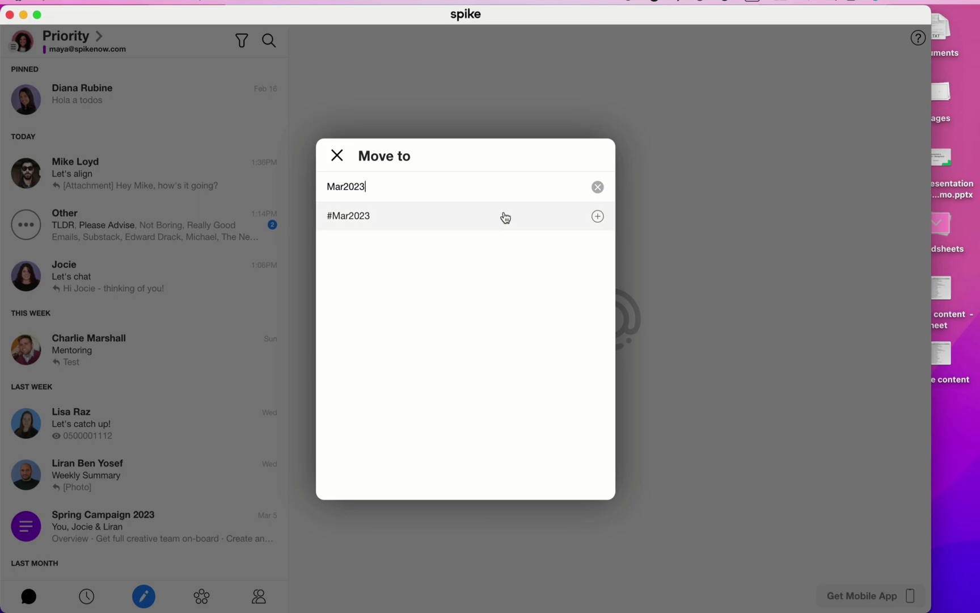
click(600, 220)
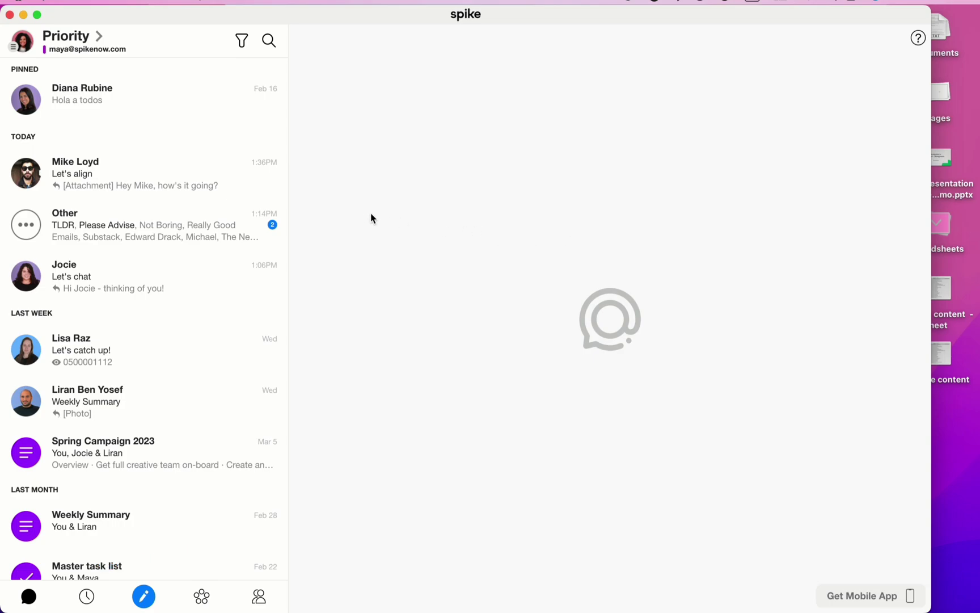
Step: Open the Other group, select emails from TLDR down to Coffee?, then clear that selection
click(88, 45)
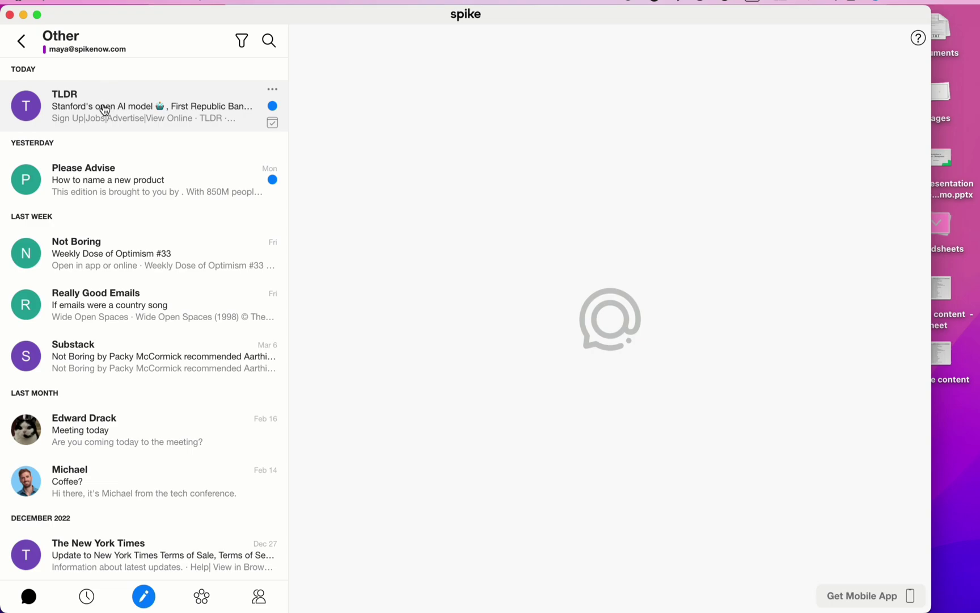
click(30, 110)
scroll(34, 111, down, 1)
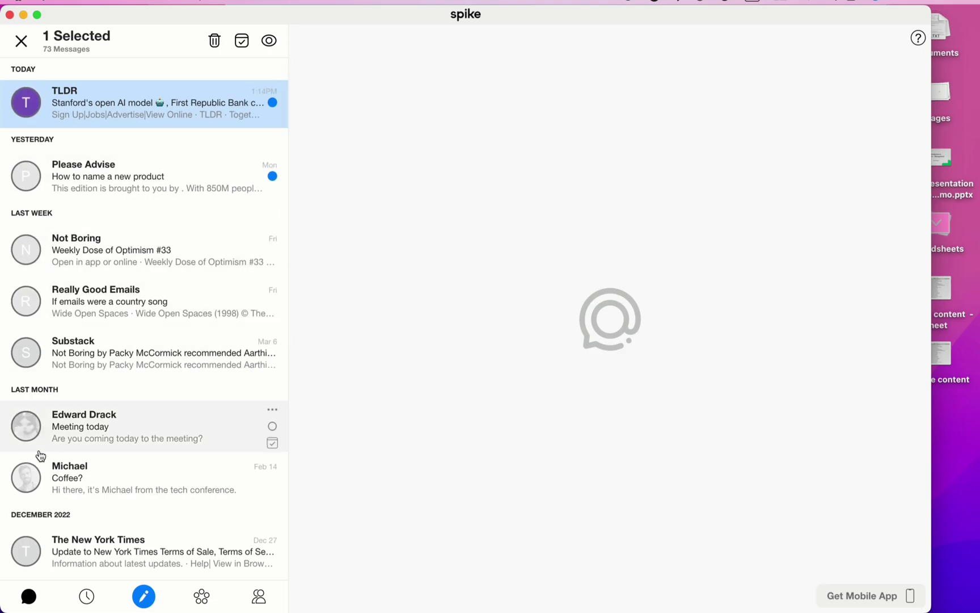
shift+click(26, 478)
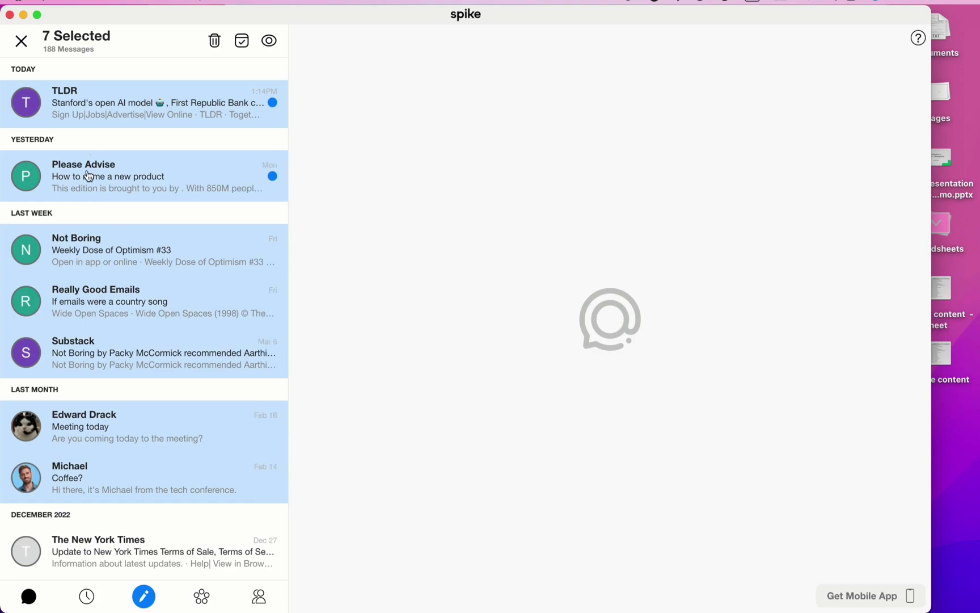
scroll(124, 209, down, 1)
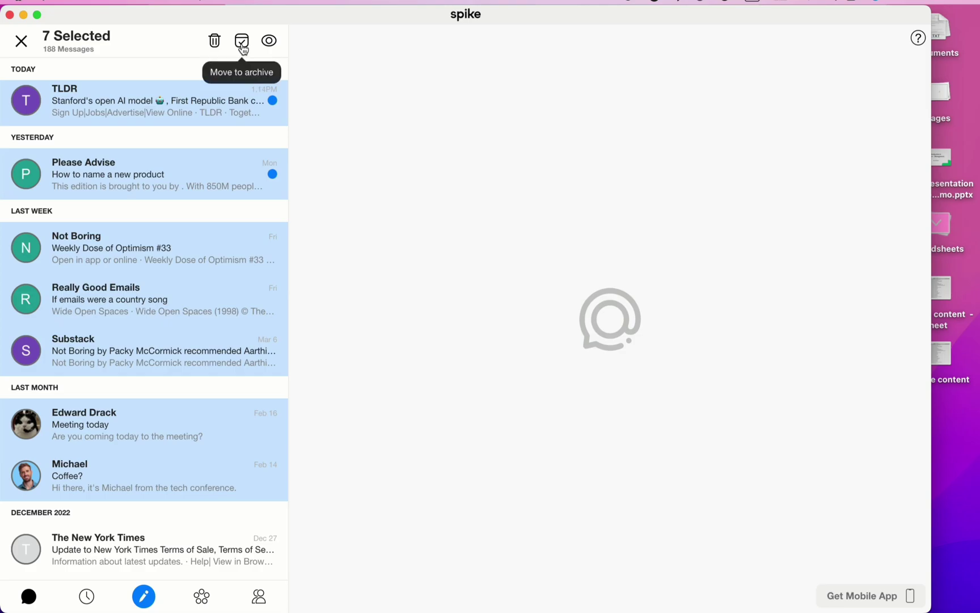
click(21, 41)
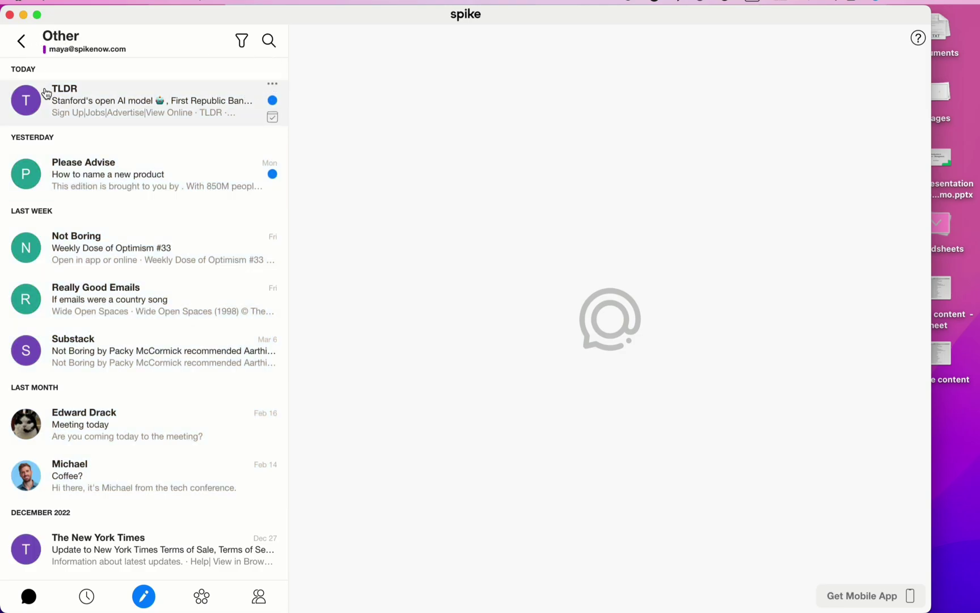
Step: Select TLDR, Really Good Emails, Not Boring and Substack, and trash their 129 messages
mouse_move(33, 105)
click(31, 103)
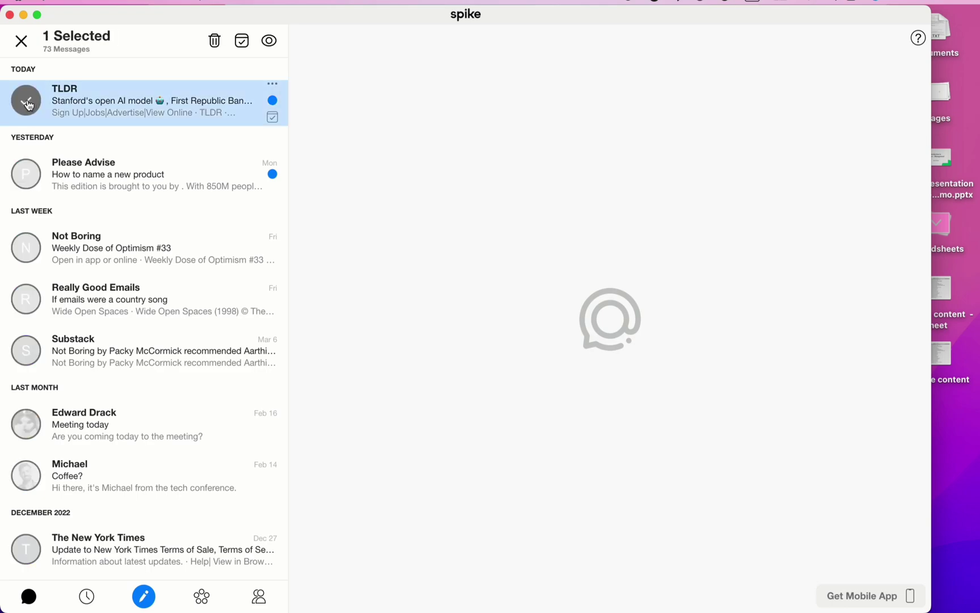
click(21, 296)
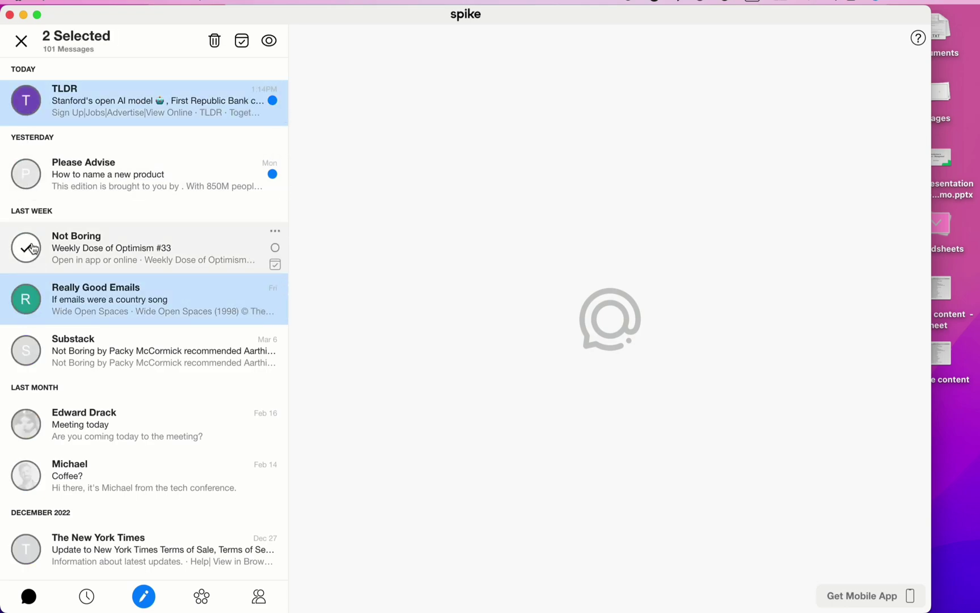
click(25, 247)
click(25, 350)
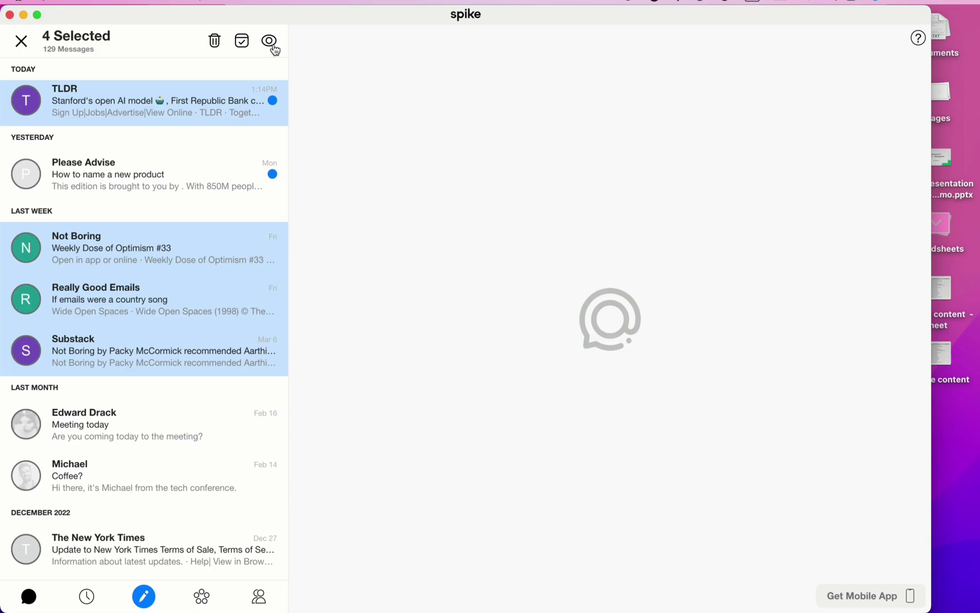
click(215, 45)
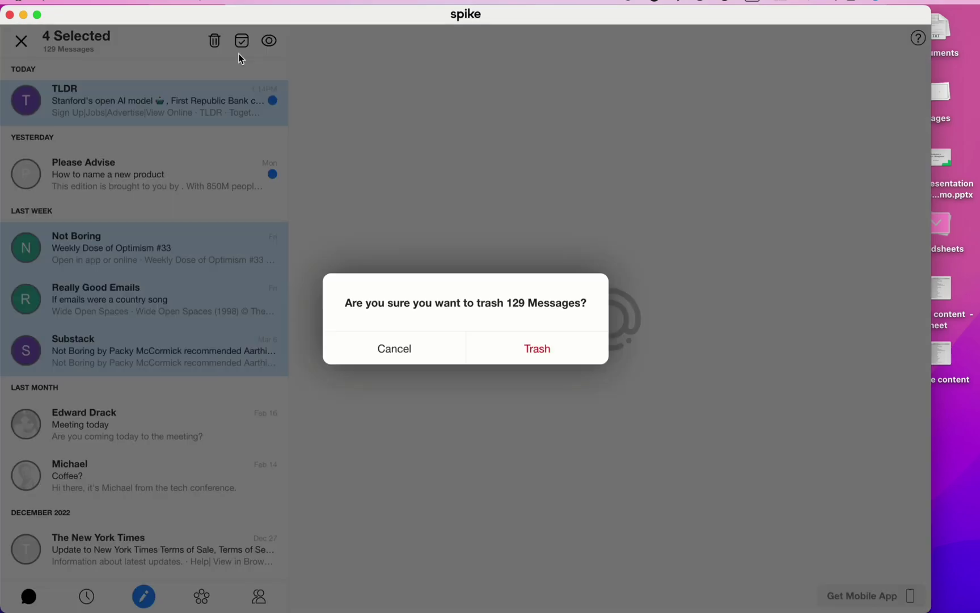
click(555, 349)
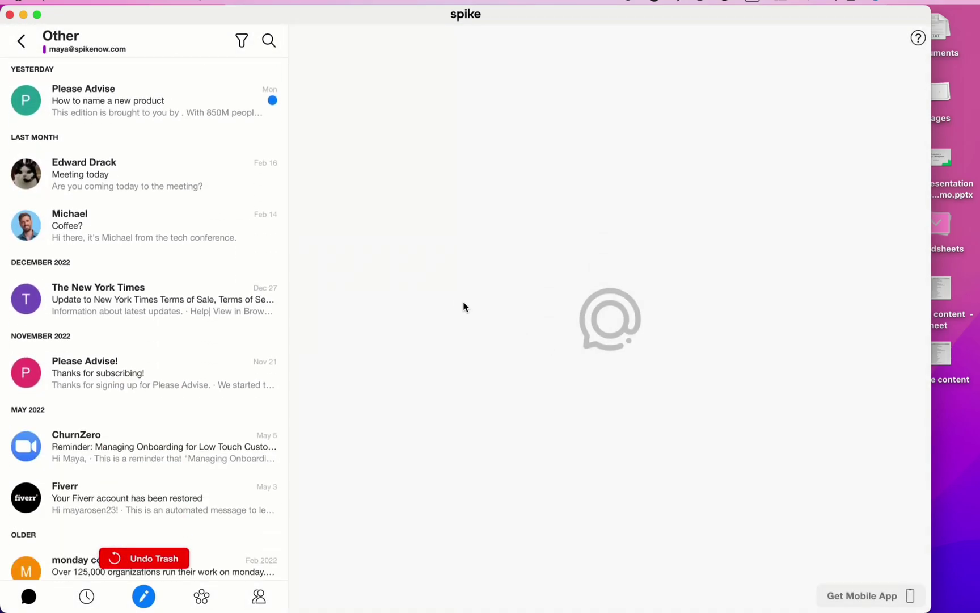
Step: Go back to Priority, start Add Account with an email address, then close the prompt unadded
click(20, 43)
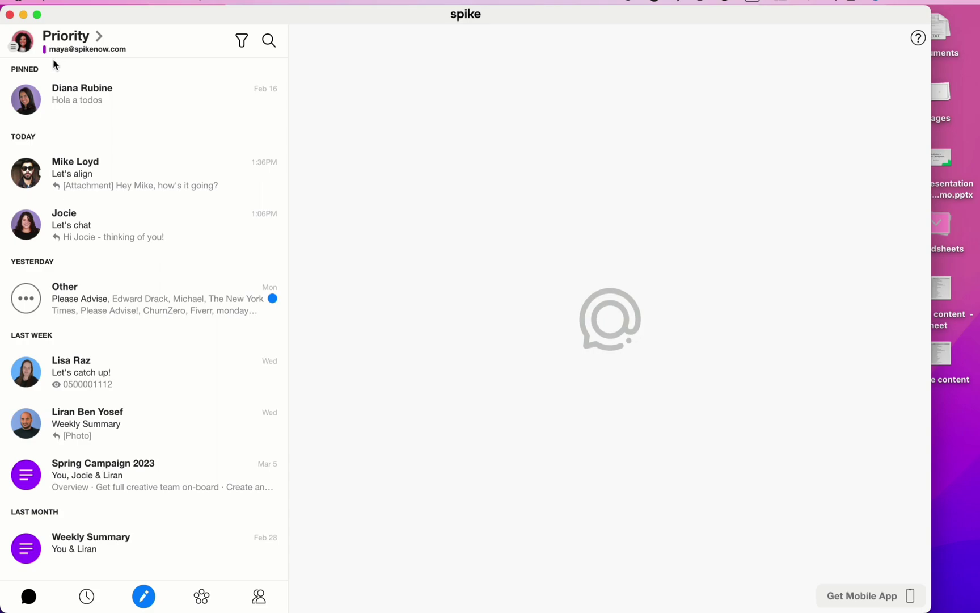
click(26, 46)
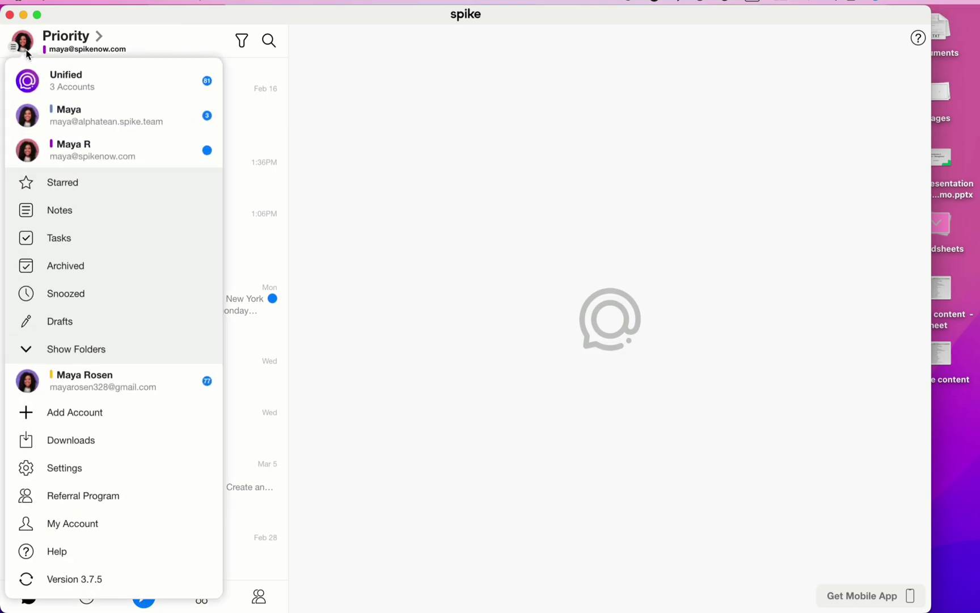
click(153, 411)
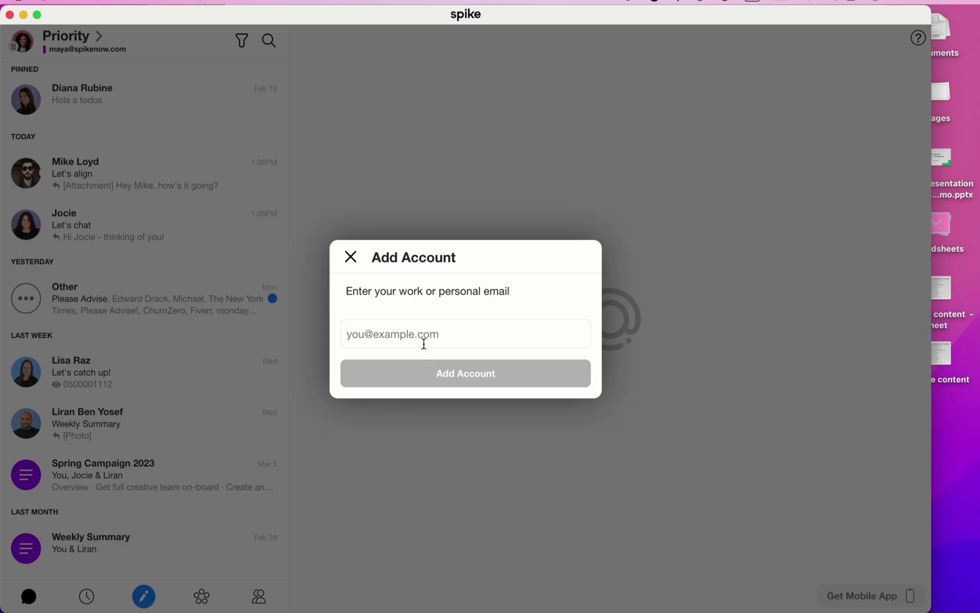
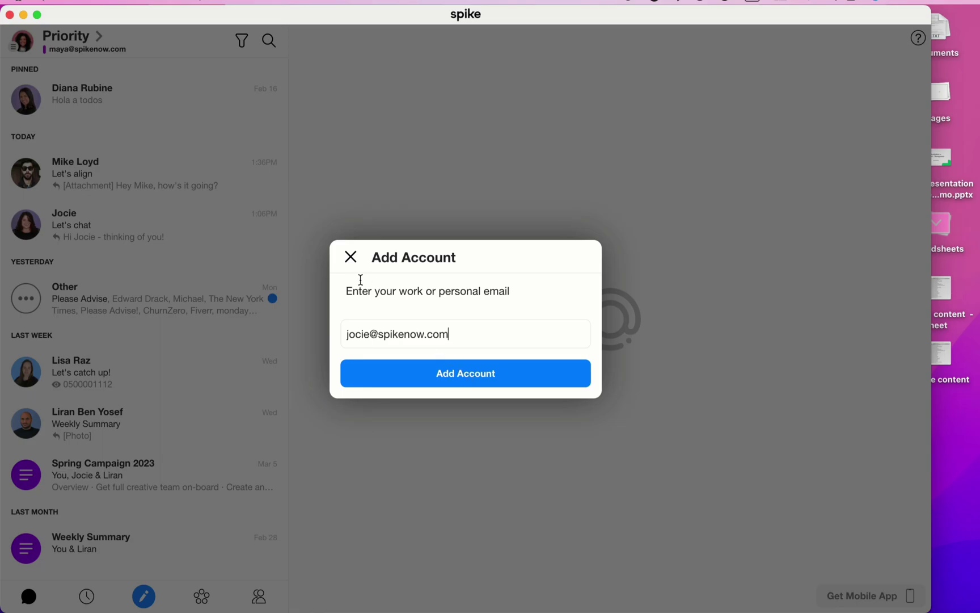
click(350, 261)
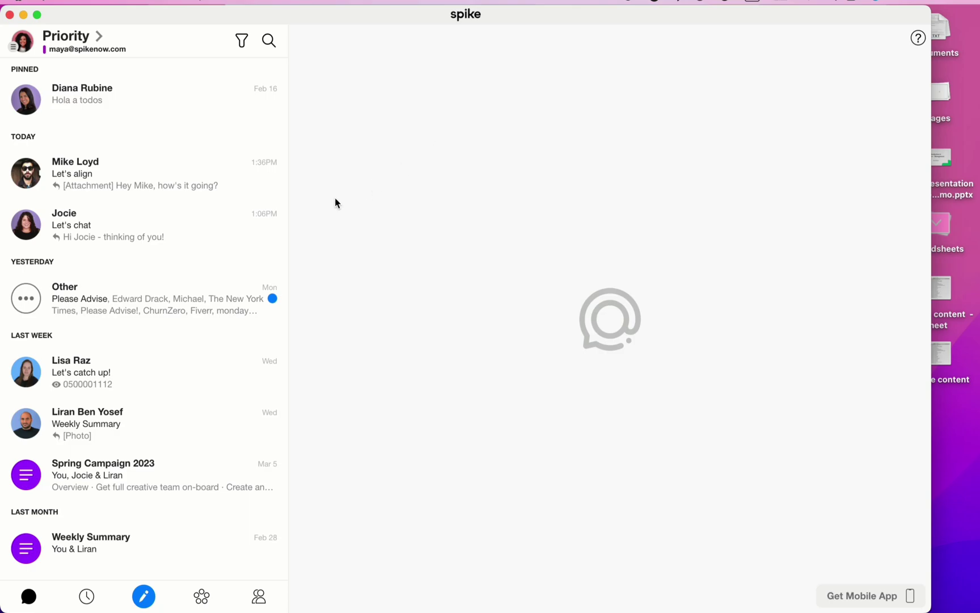
click(30, 52)
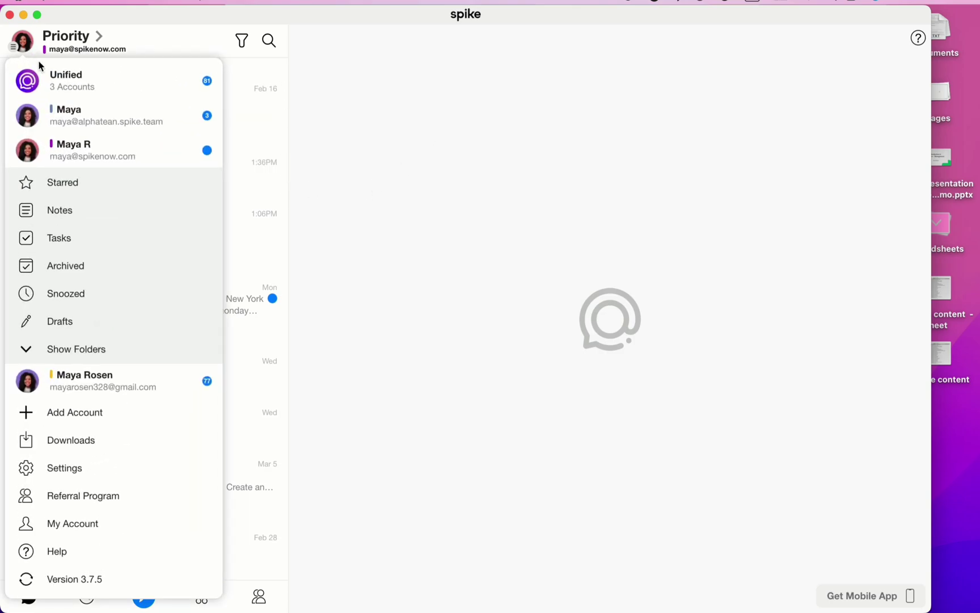
click(124, 89)
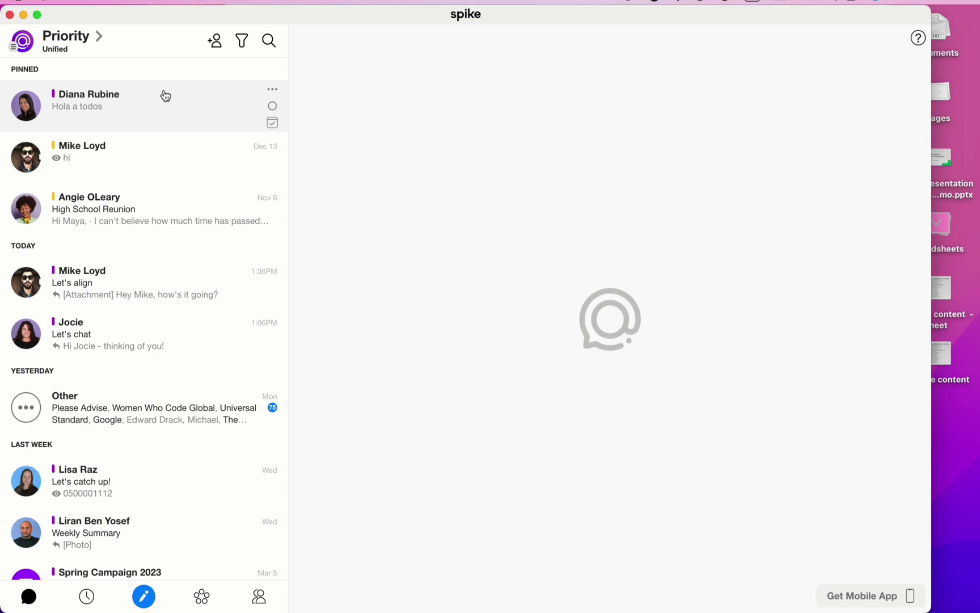
scroll(186, 195, down, 10)
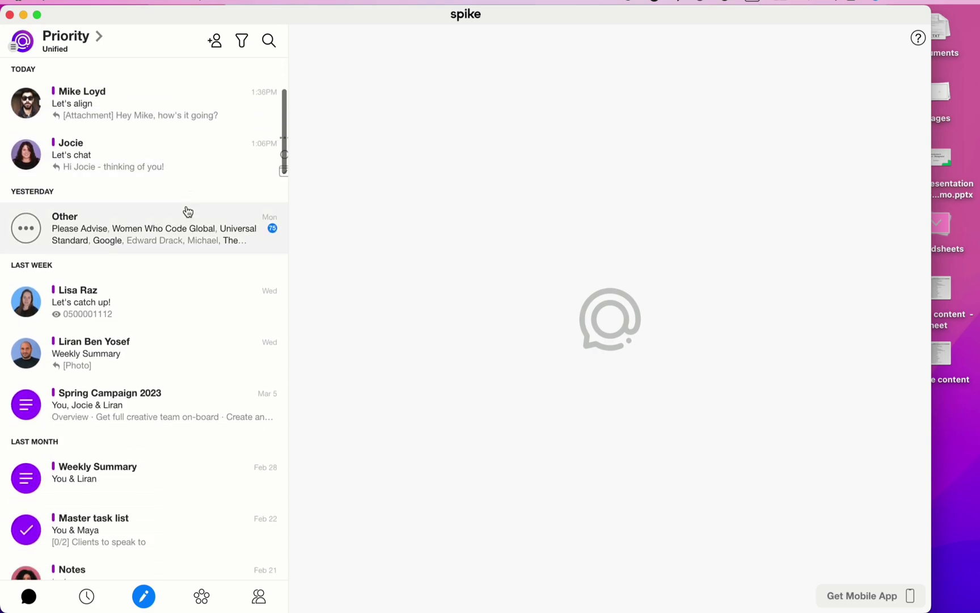
scroll(185, 207, up, 10)
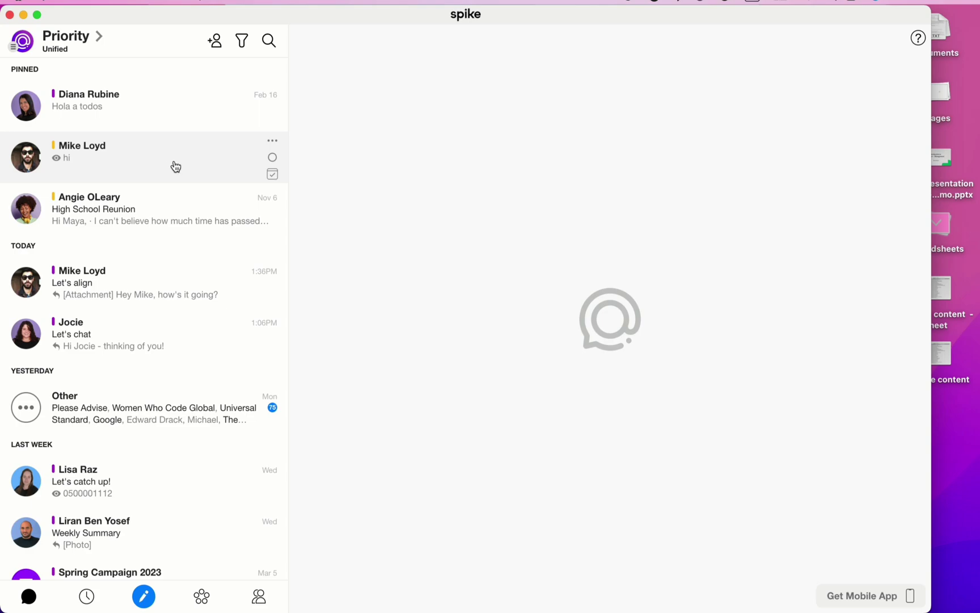
click(29, 48)
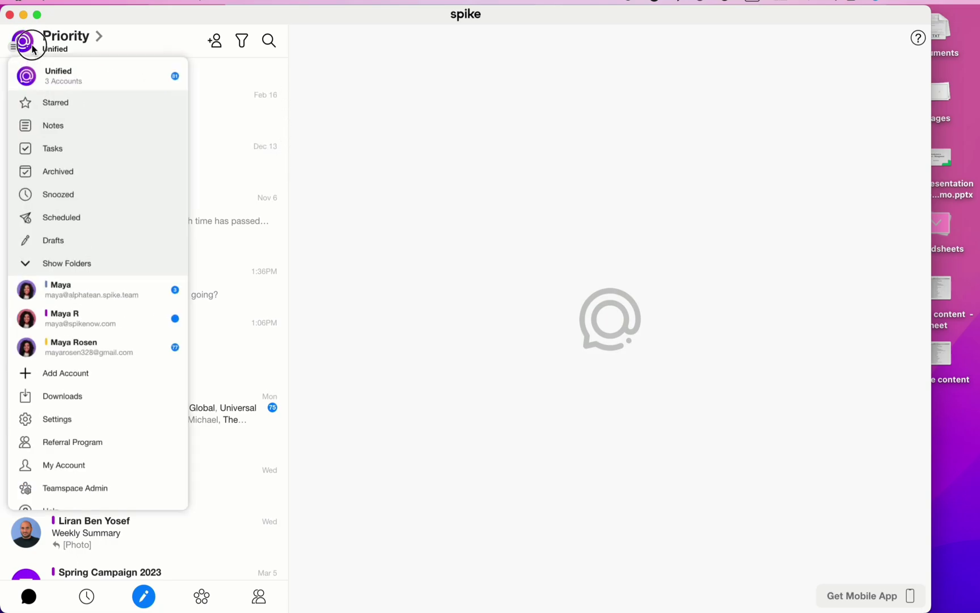
click(173, 379)
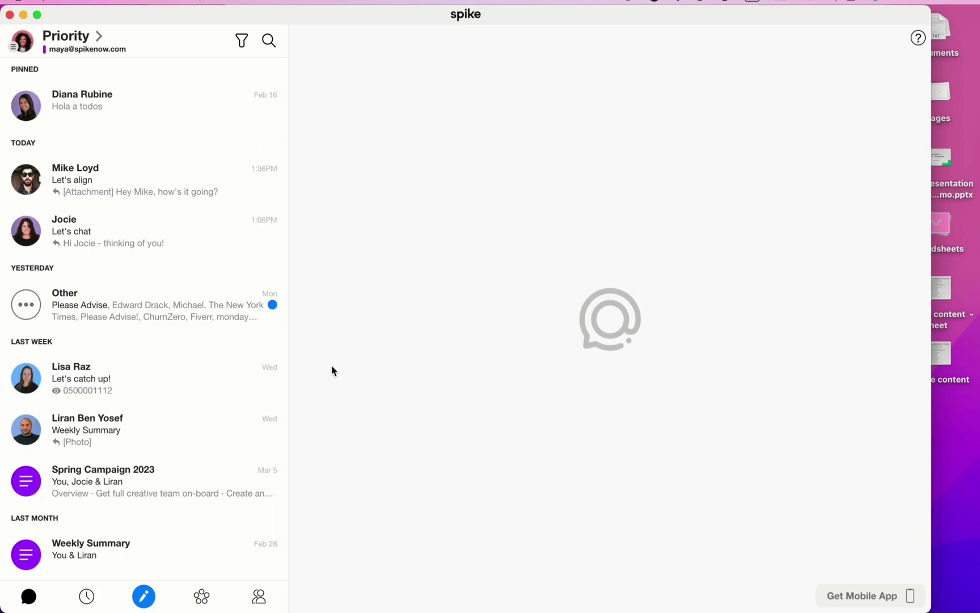
click(22, 52)
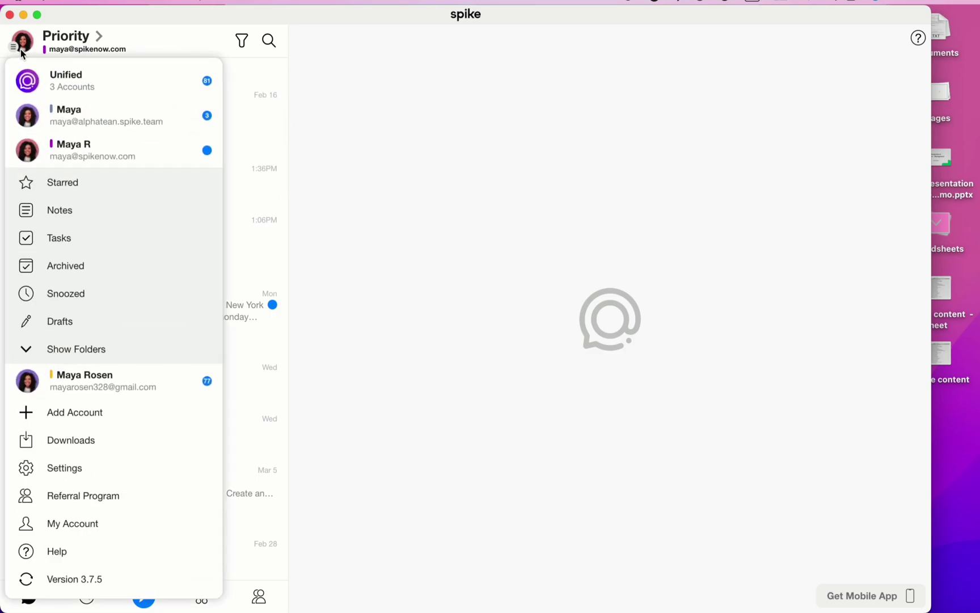
click(116, 466)
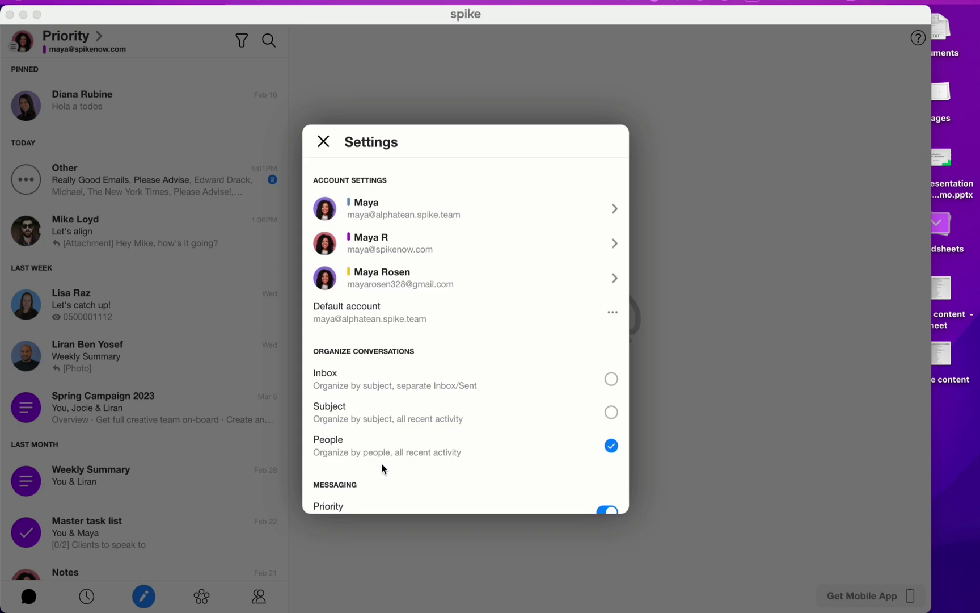
click(811, 415)
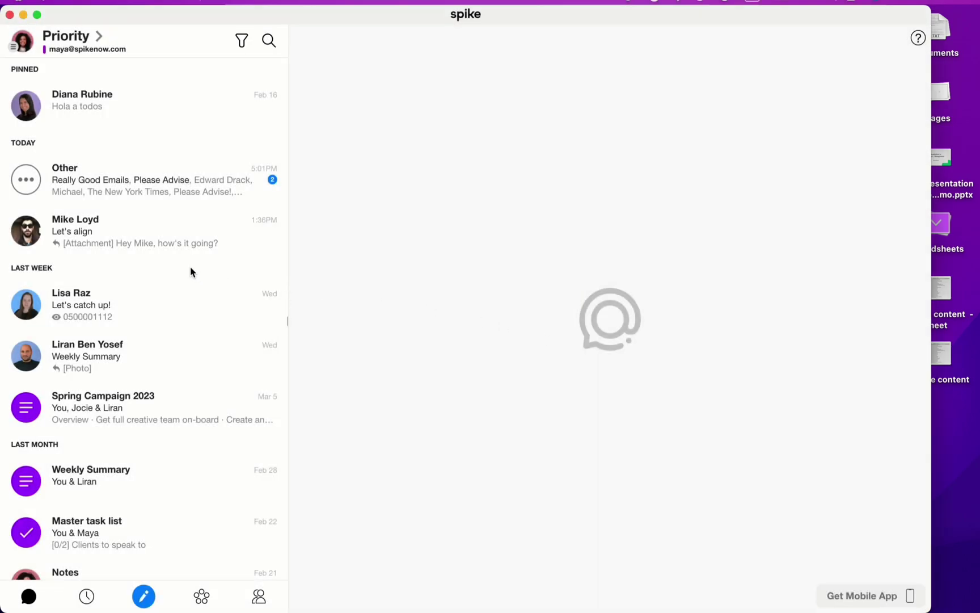
click(161, 248)
scroll(343, 289, up, 10)
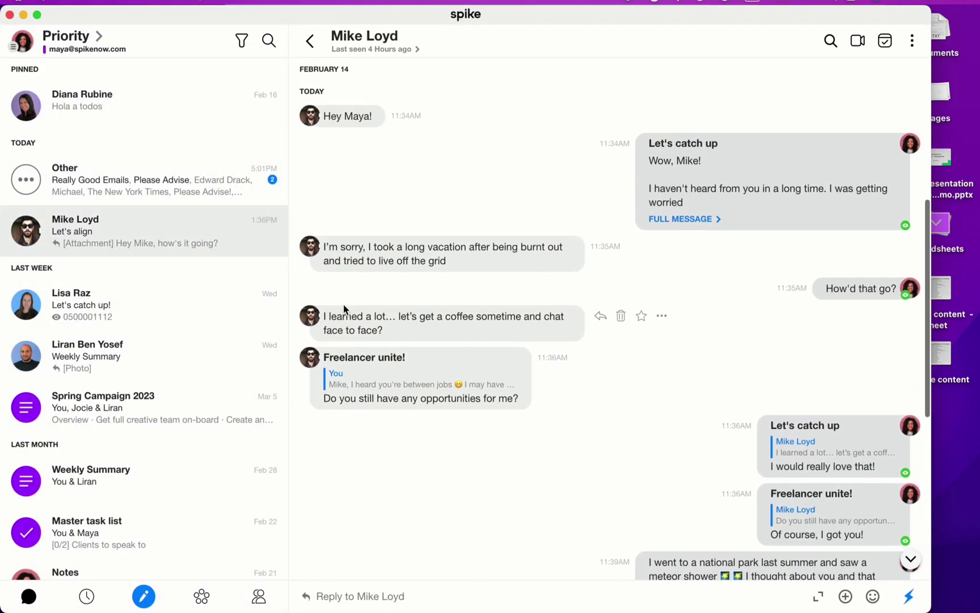
scroll(357, 255, up, 4)
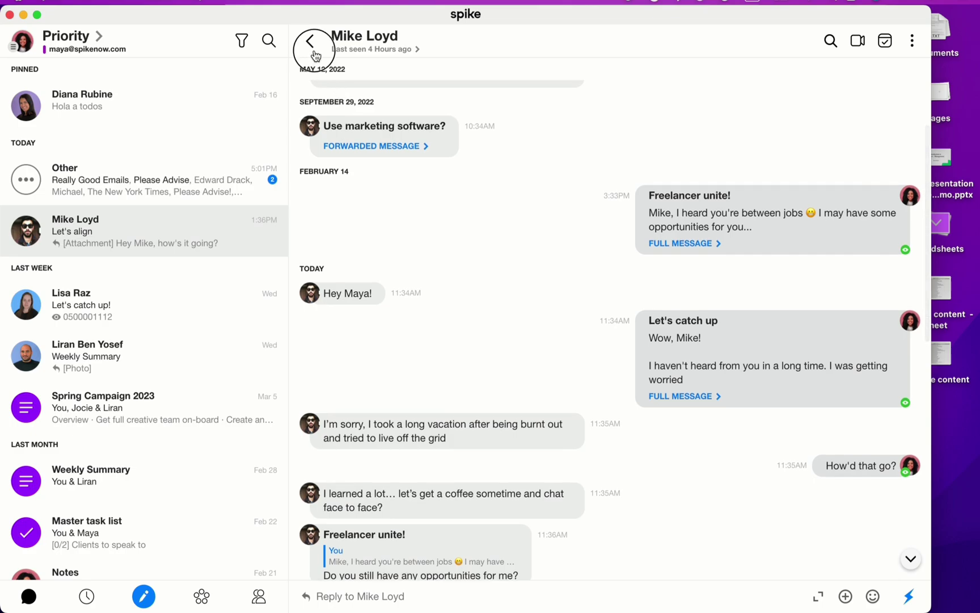
click(311, 43)
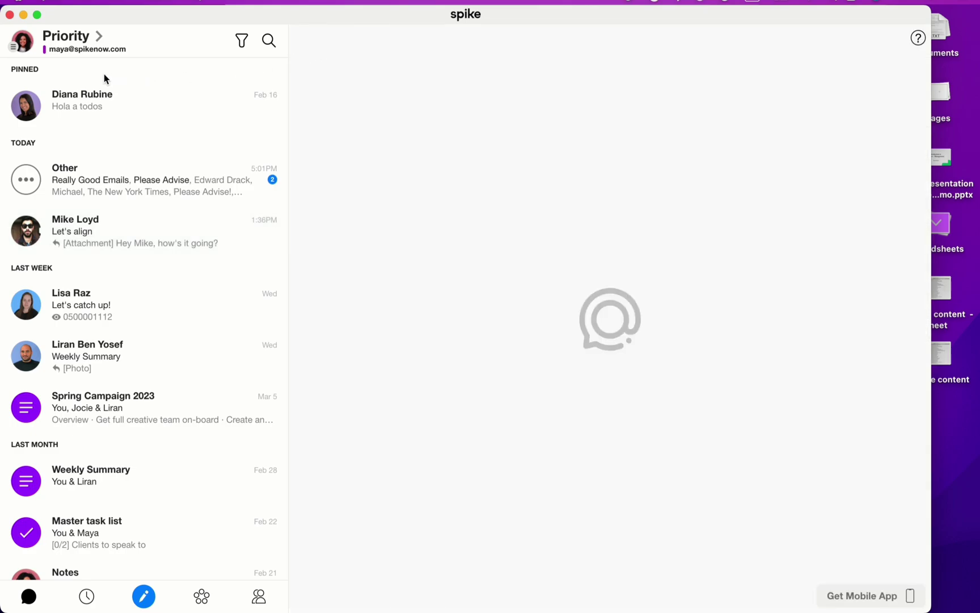
Step: In Settings, try Subject grouping, then choose Inbox with separate Inbox and Sent, and close Settings
click(33, 55)
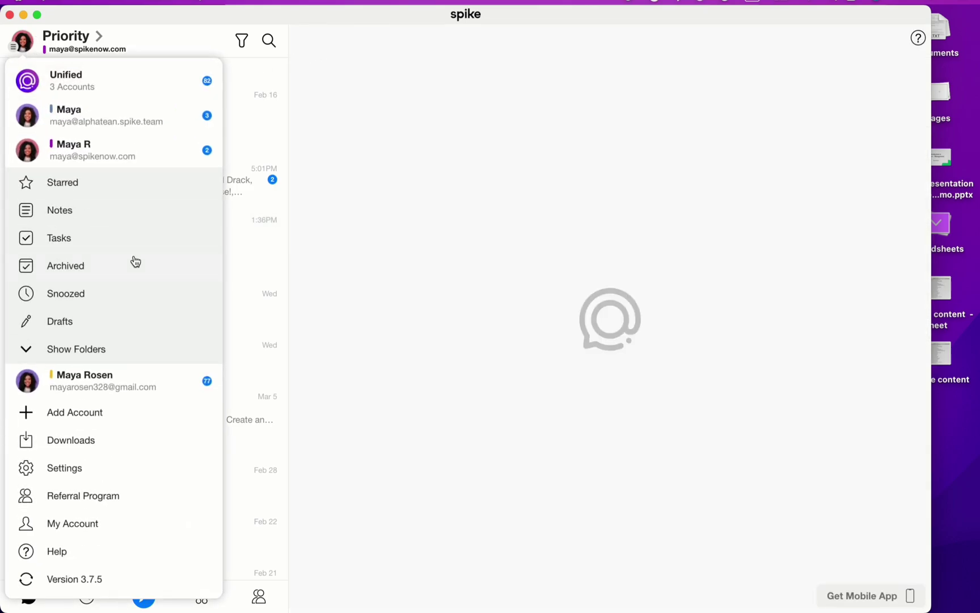
click(129, 478)
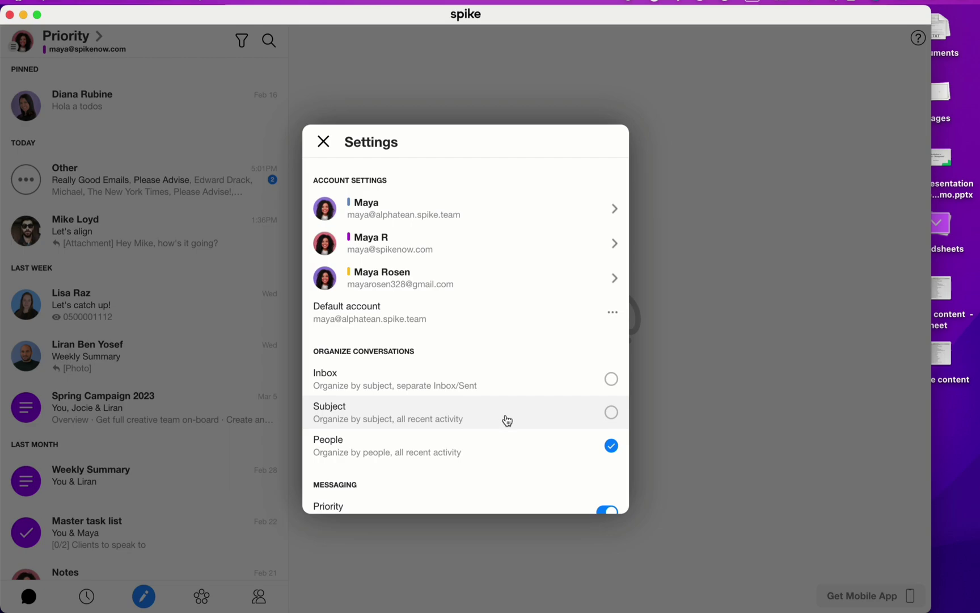
click(617, 420)
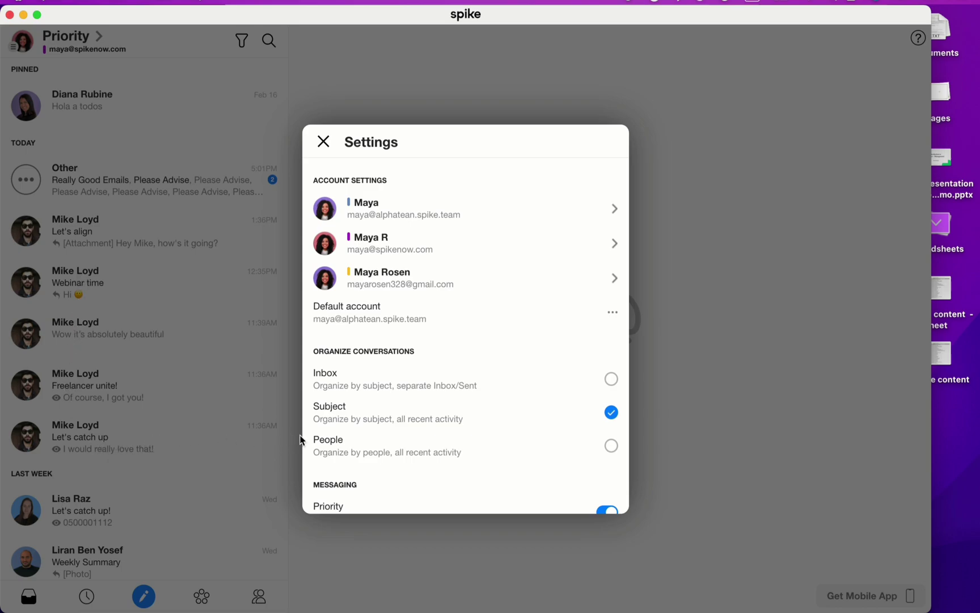
click(615, 383)
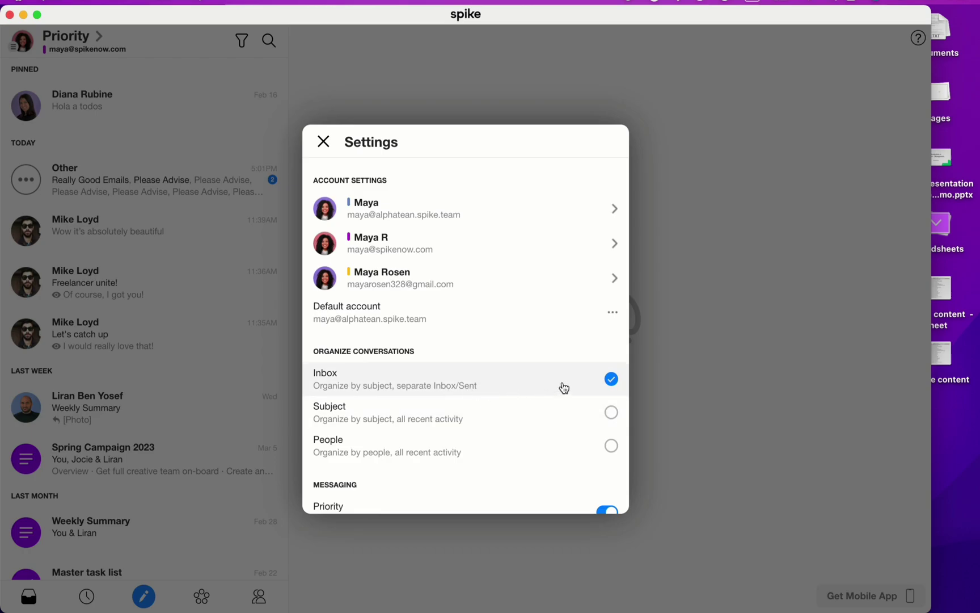
click(720, 380)
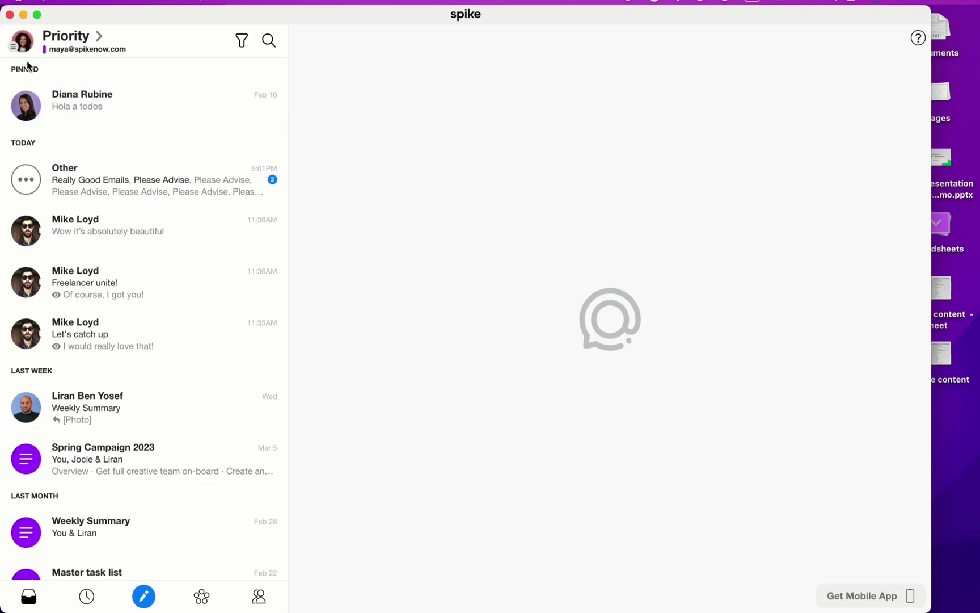
Step: Reopen Settings from the avatar menu and set Organize Conversations to People
click(22, 47)
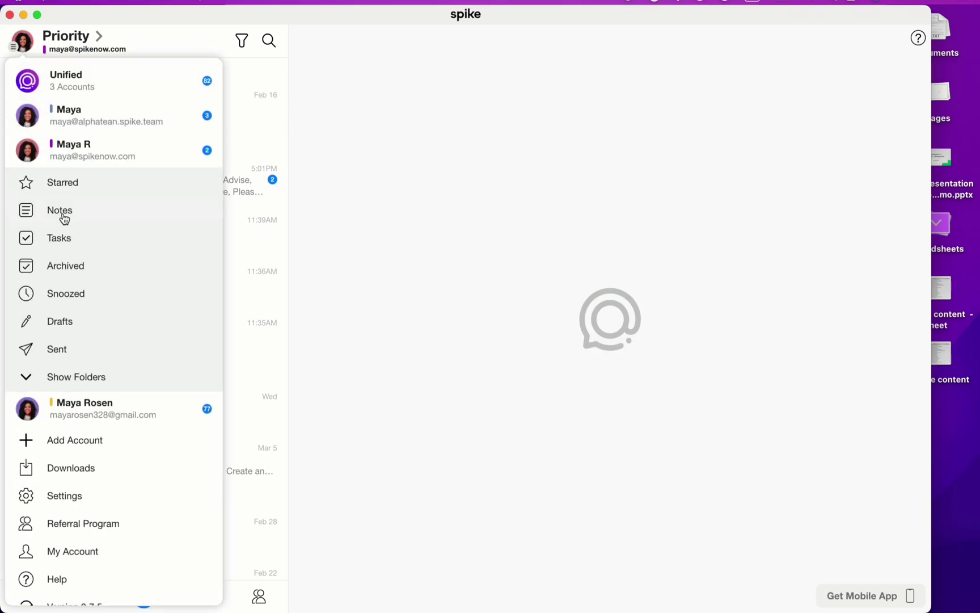
click(371, 328)
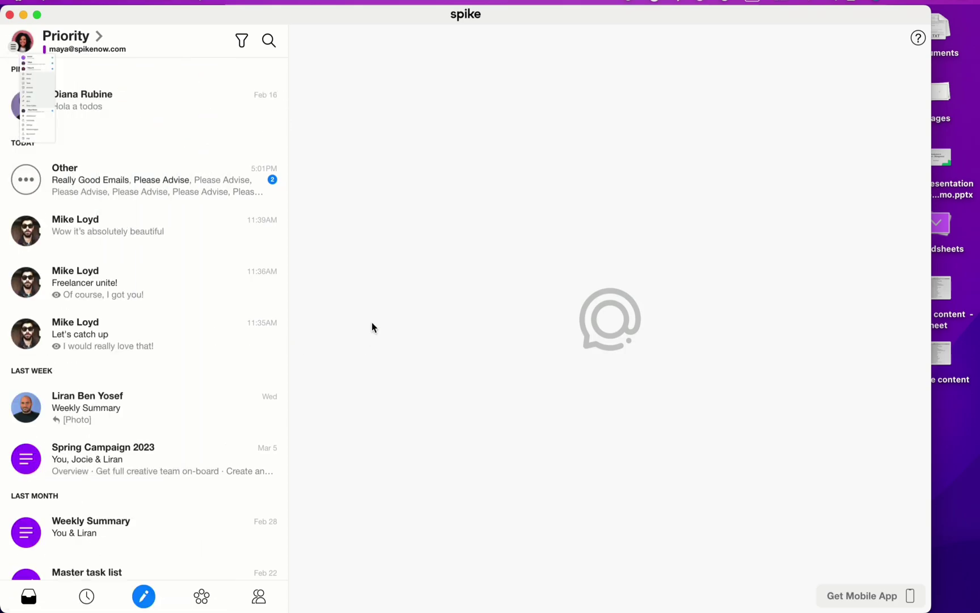
click(18, 47)
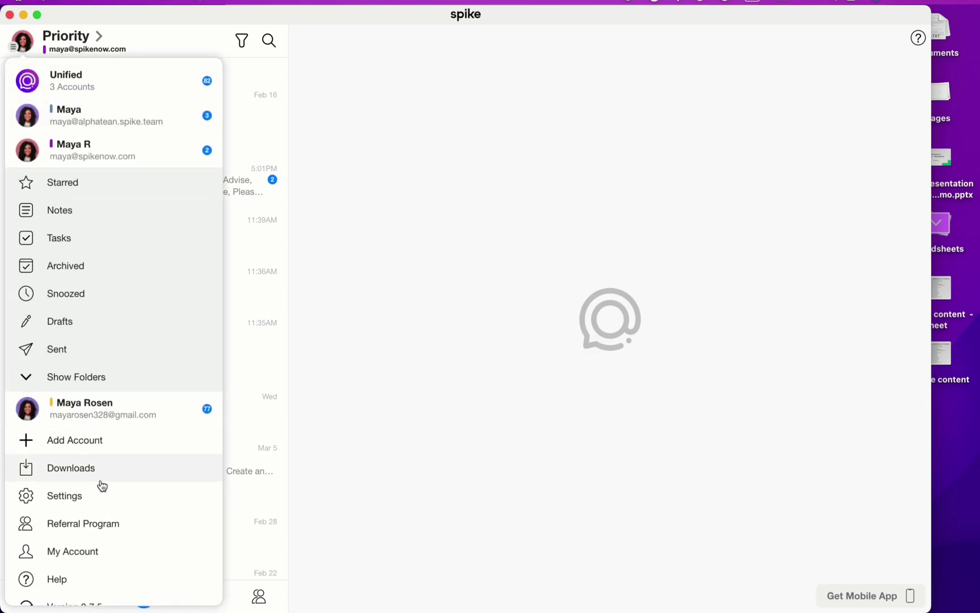
click(81, 498)
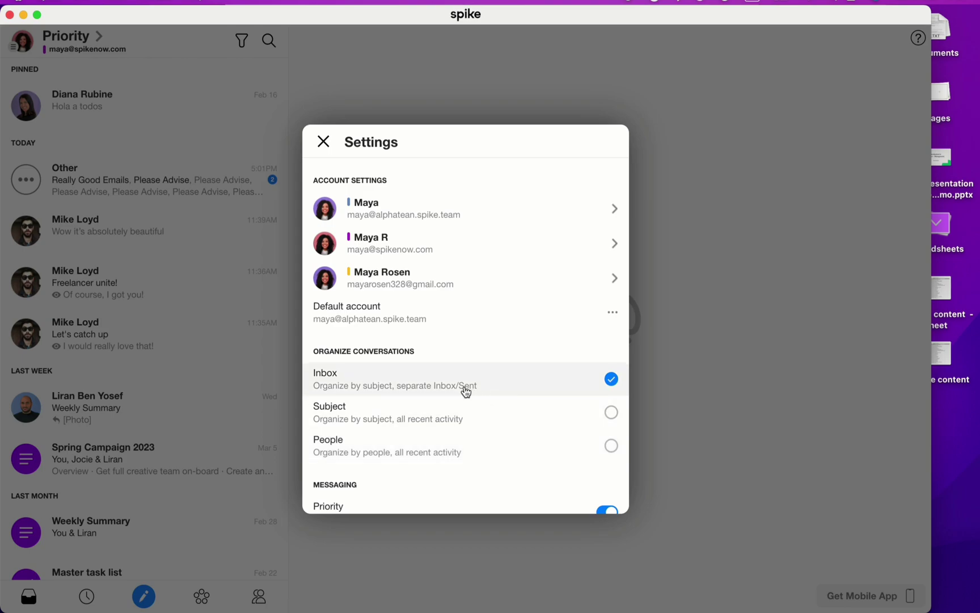
click(595, 458)
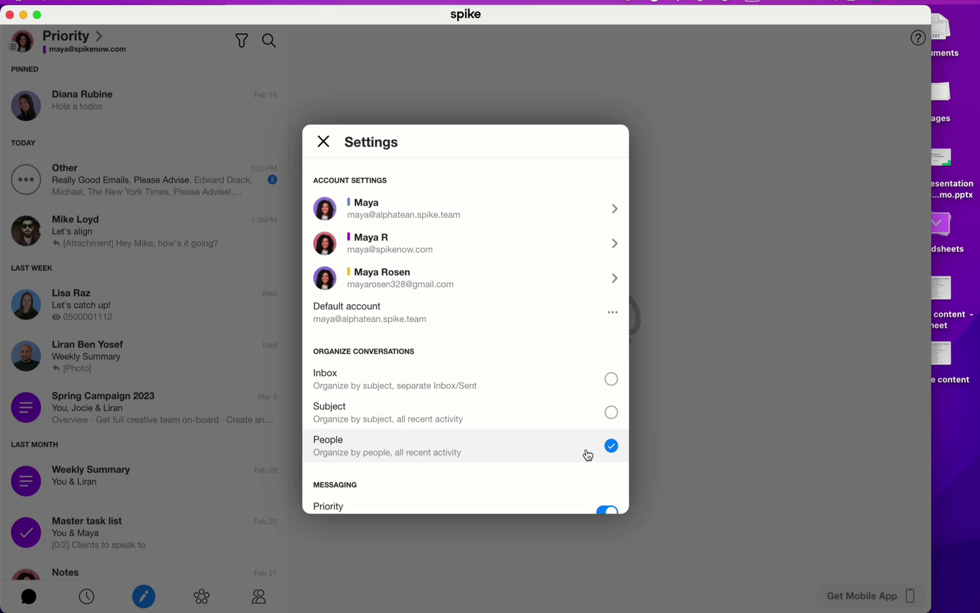
Step: Open the second account's settings, check its Profile and Account color options, keeping purple
click(488, 249)
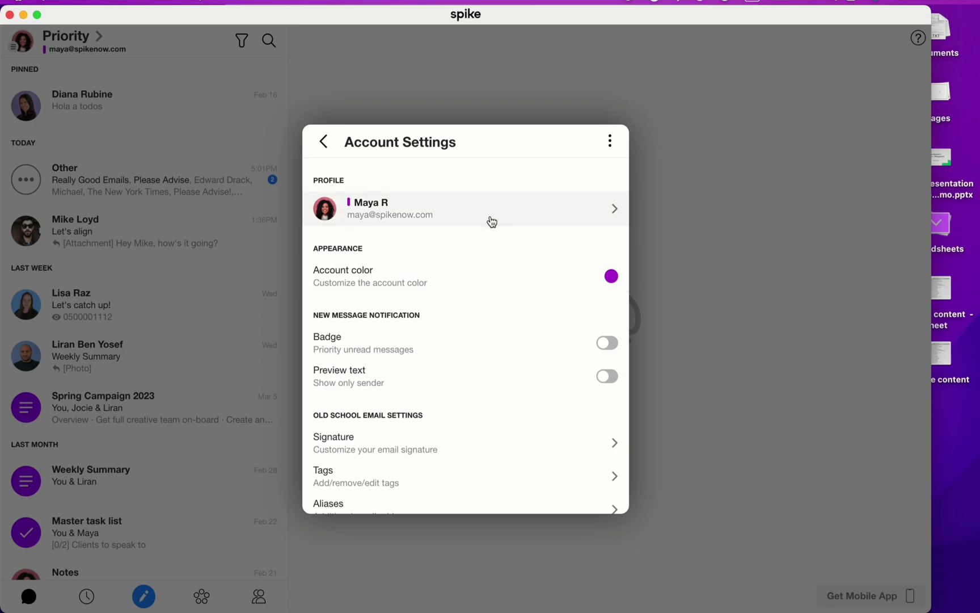
click(474, 218)
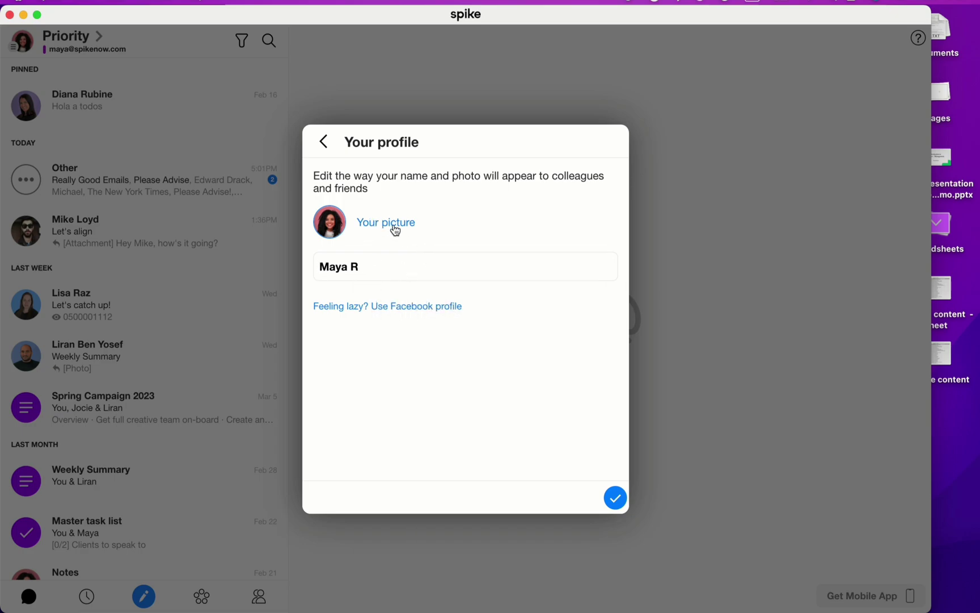
click(331, 147)
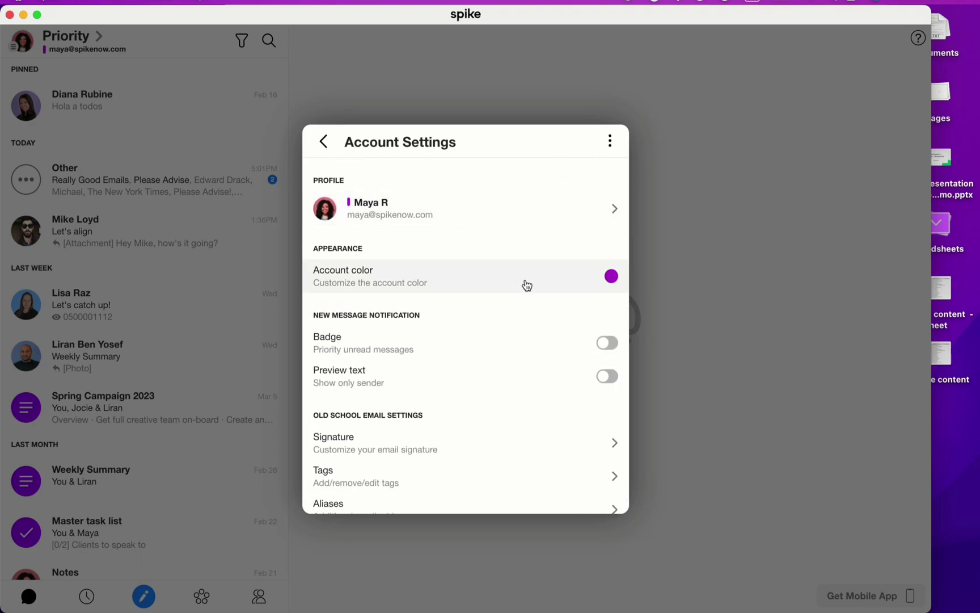
click(528, 285)
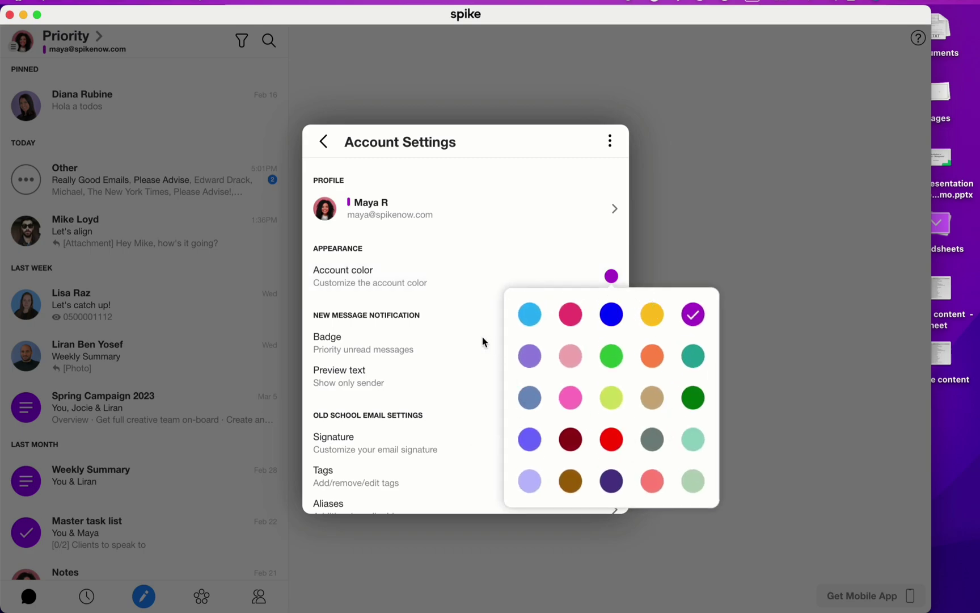
click(436, 277)
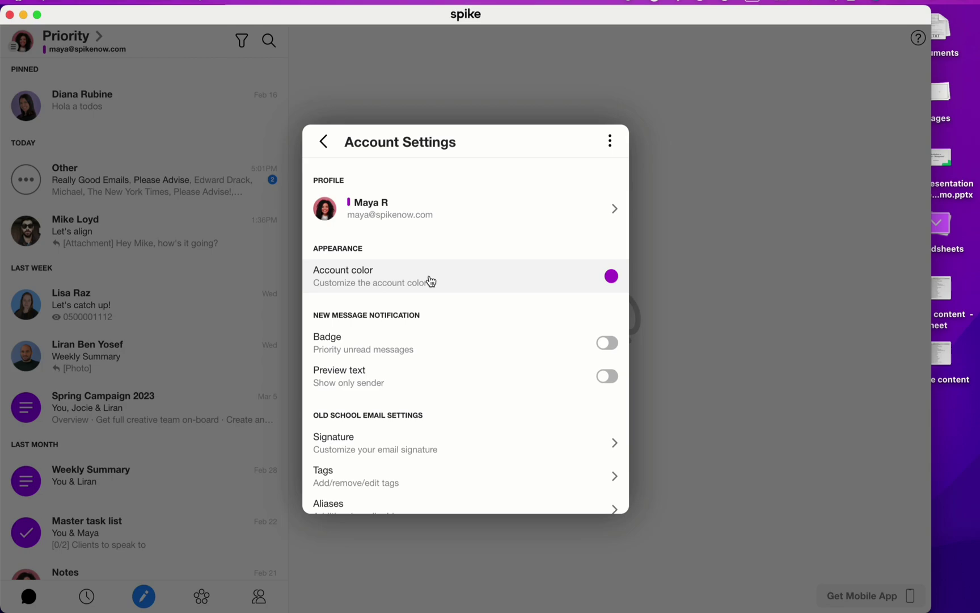
scroll(507, 354, down, 3)
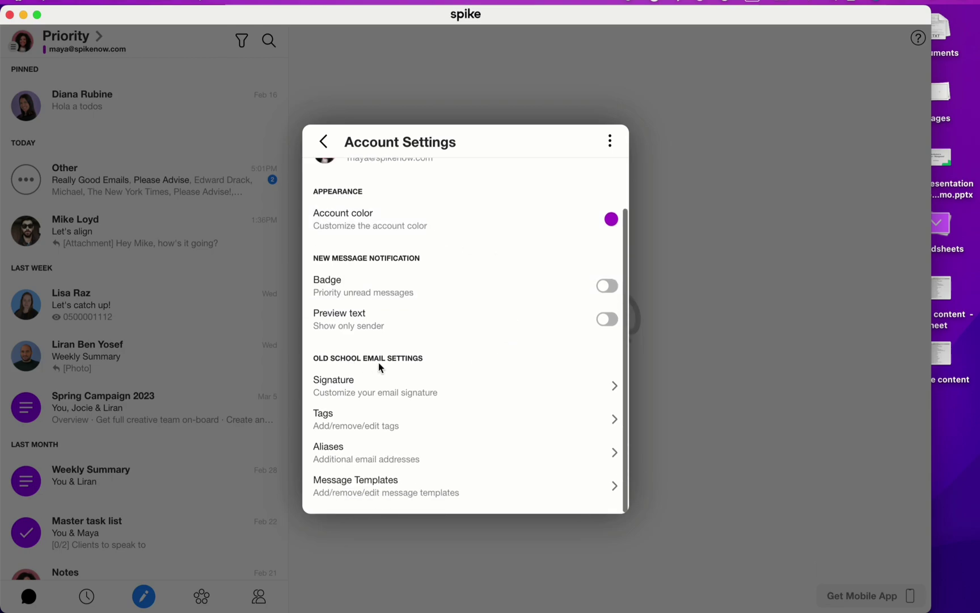
click(540, 391)
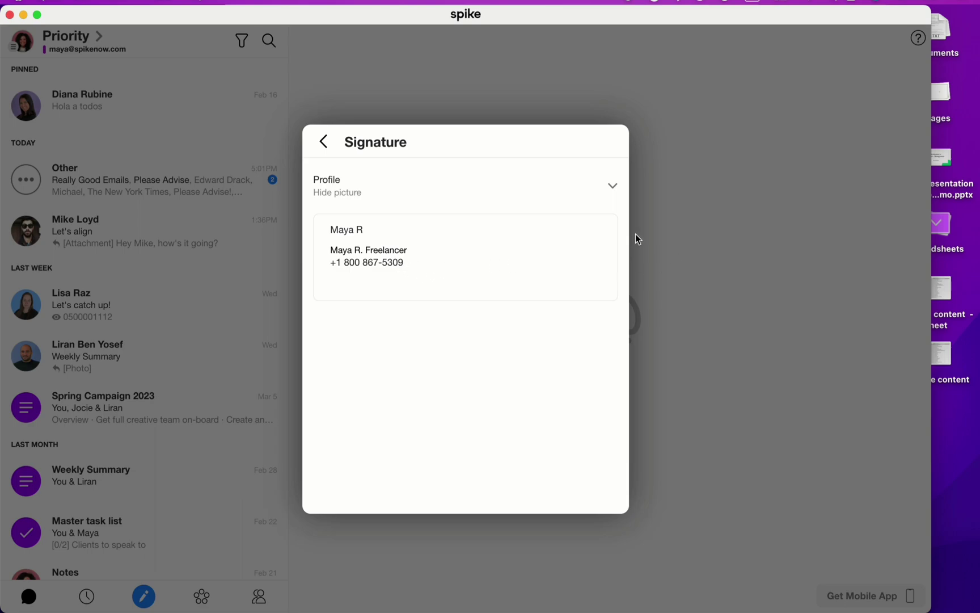
click(324, 143)
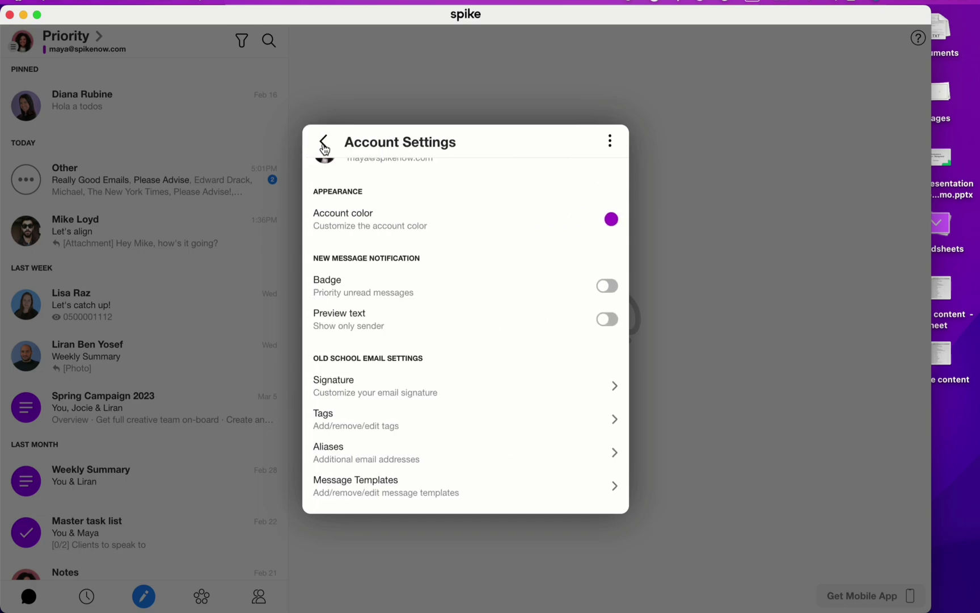
Step: Open Message Templates and start a new template, then abandon it back to the list
click(527, 483)
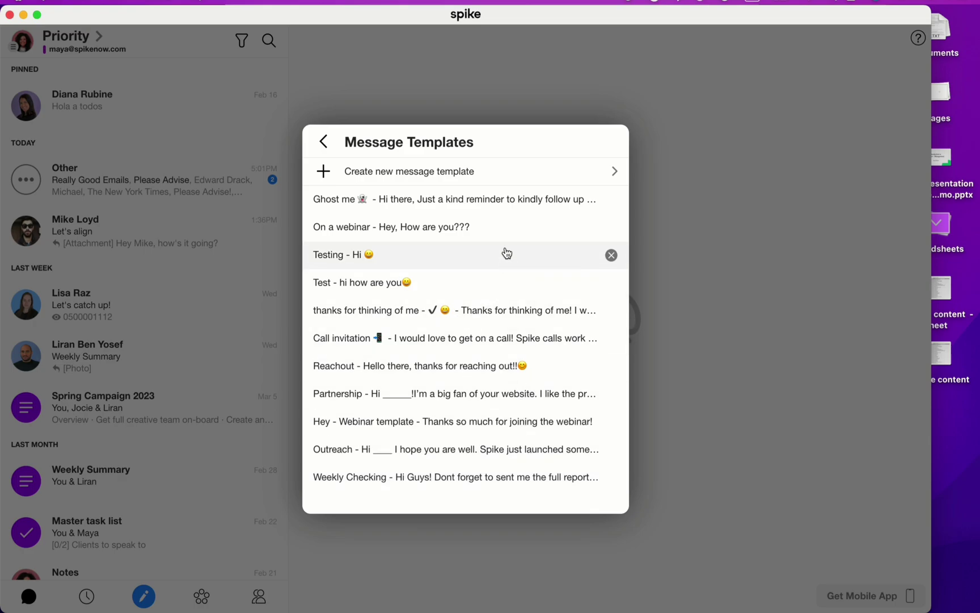
click(445, 183)
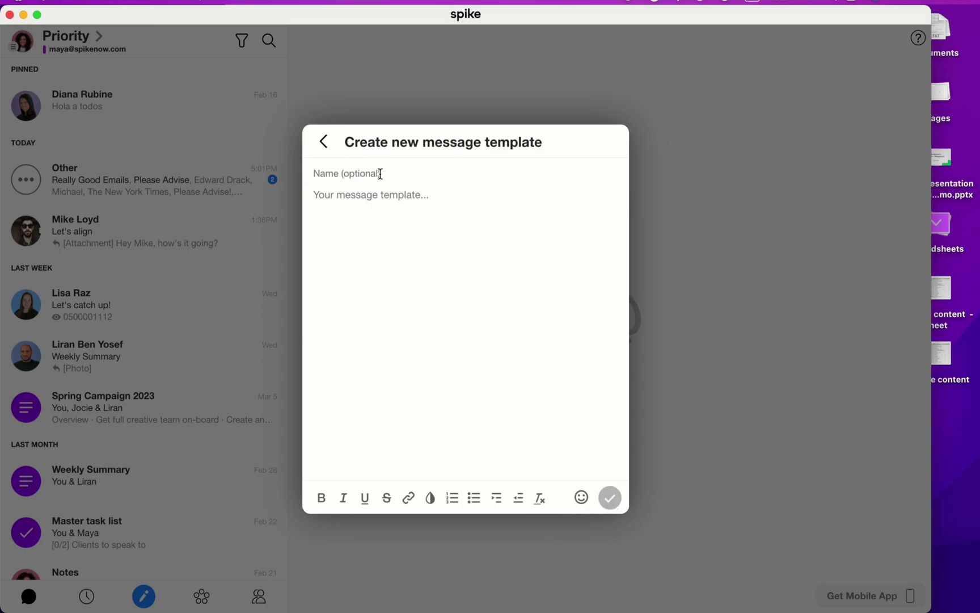
click(381, 173)
click(326, 150)
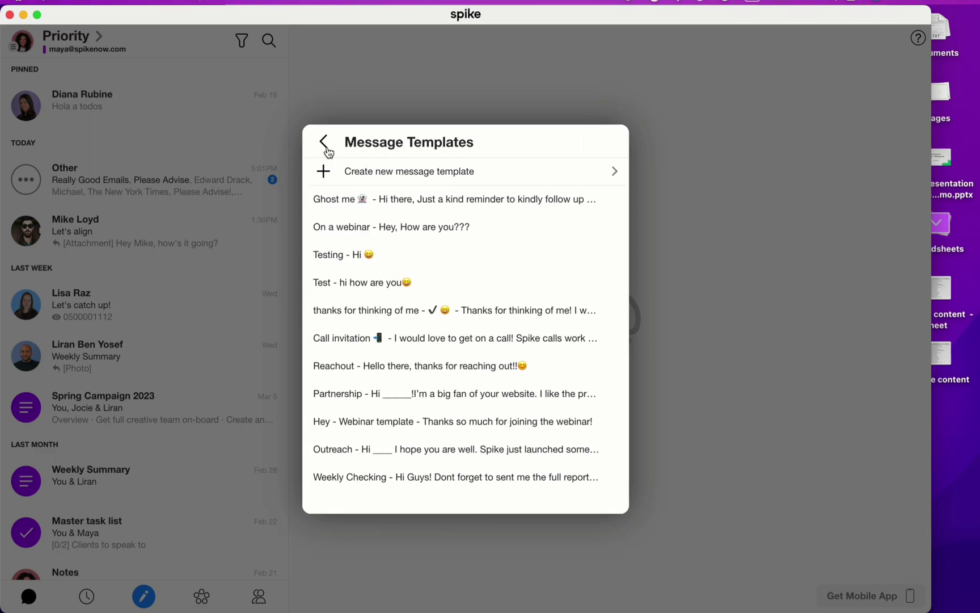
Step: Delete the trailing "!!" line from the Ghost me template, save it, and close Settings
click(456, 203)
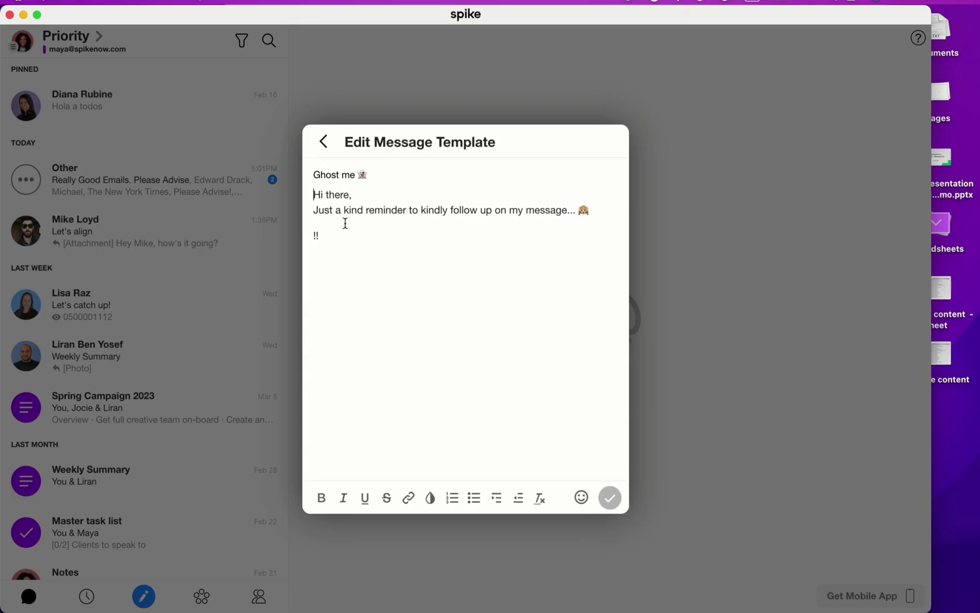
drag(343, 242, 307, 245)
key(BackSpace)
click(610, 499)
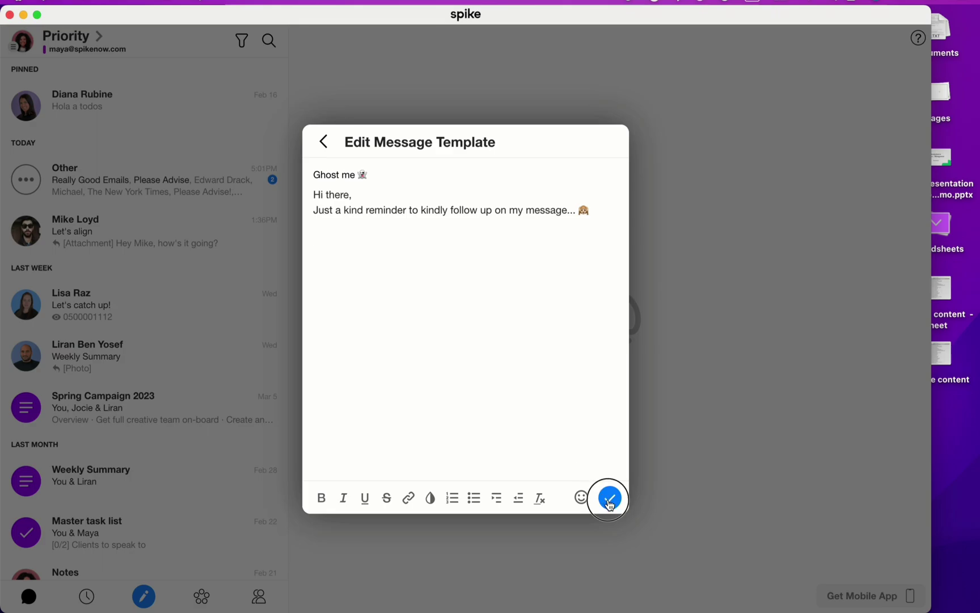
click(690, 501)
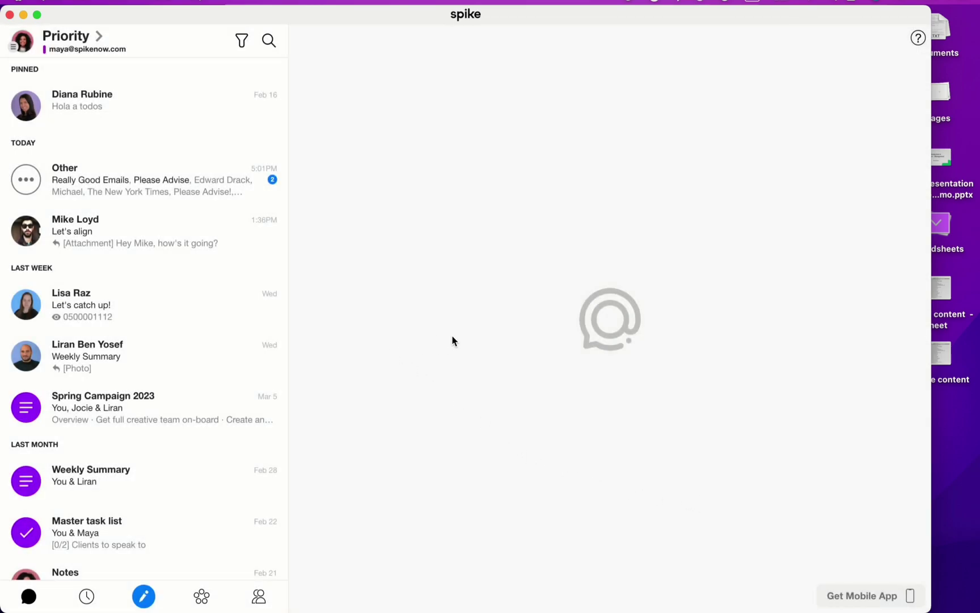
Step: Open the Let's align conversation and briefly view its message template list
click(166, 241)
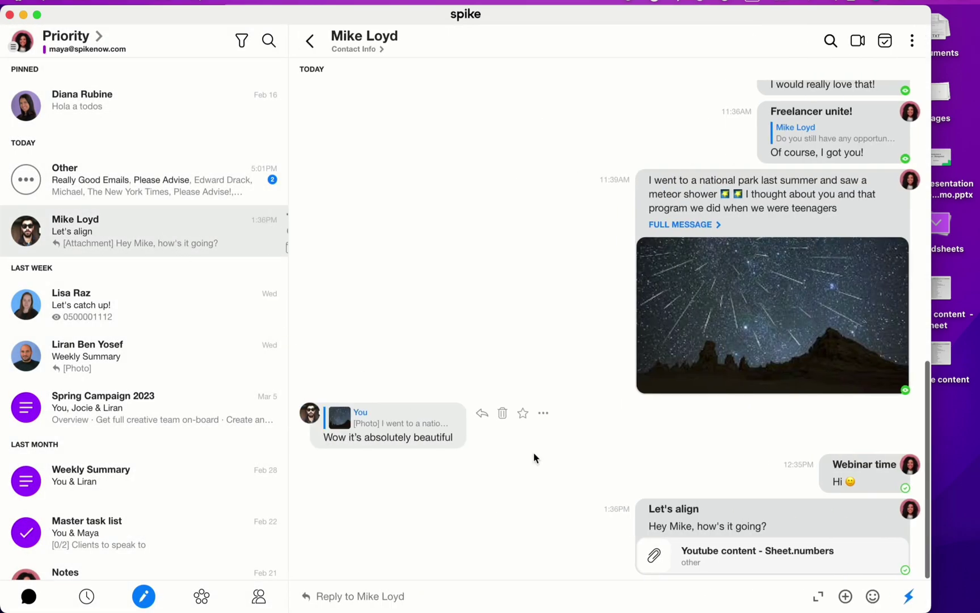
click(910, 598)
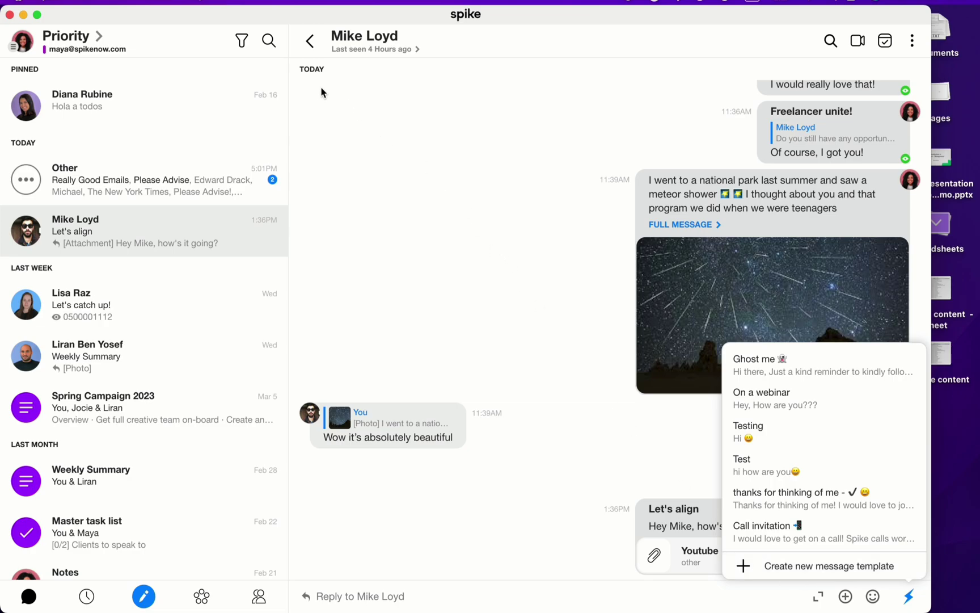
click(268, 41)
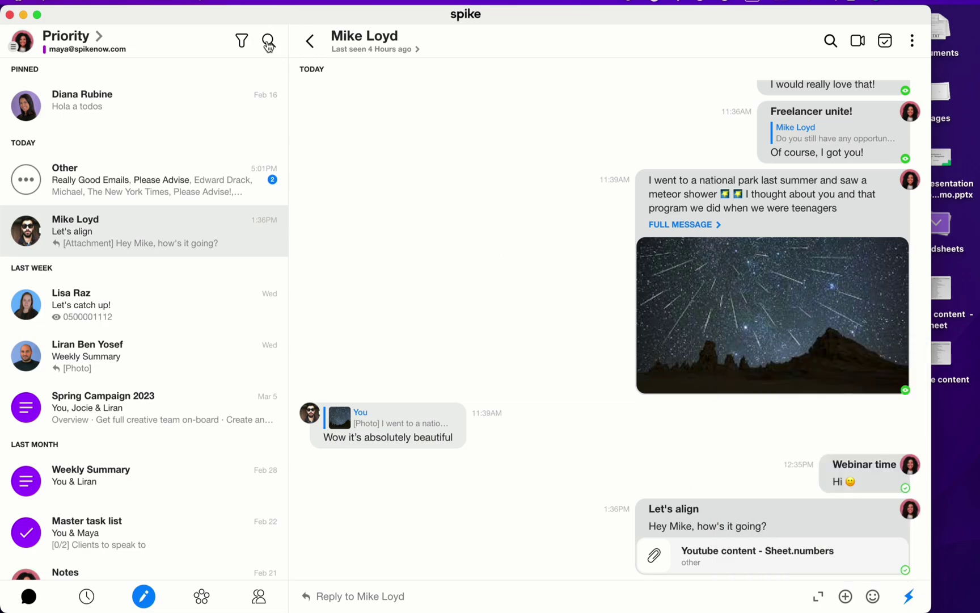
Step: Search for "call" limited to Priority items
click(268, 41)
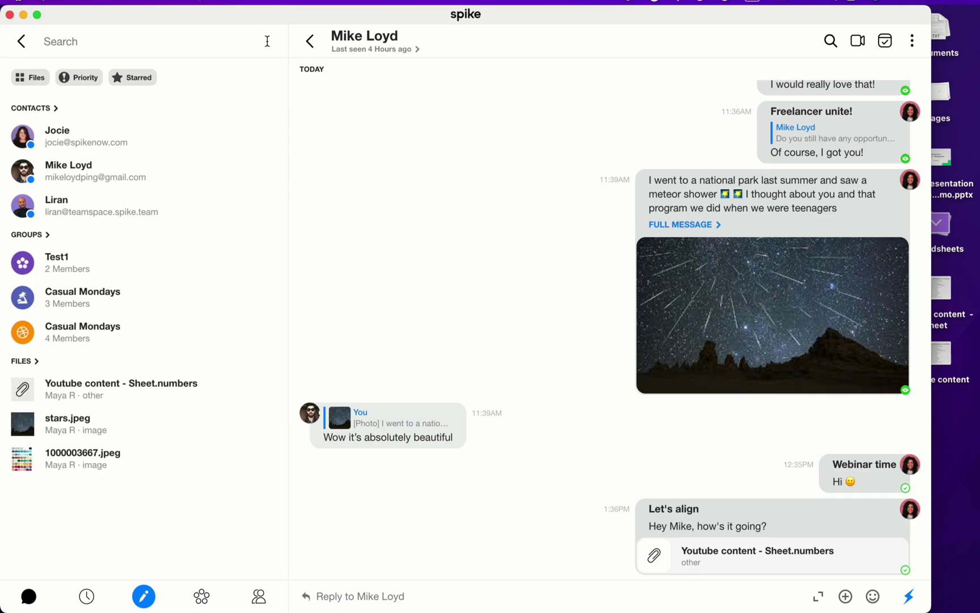
text(call)
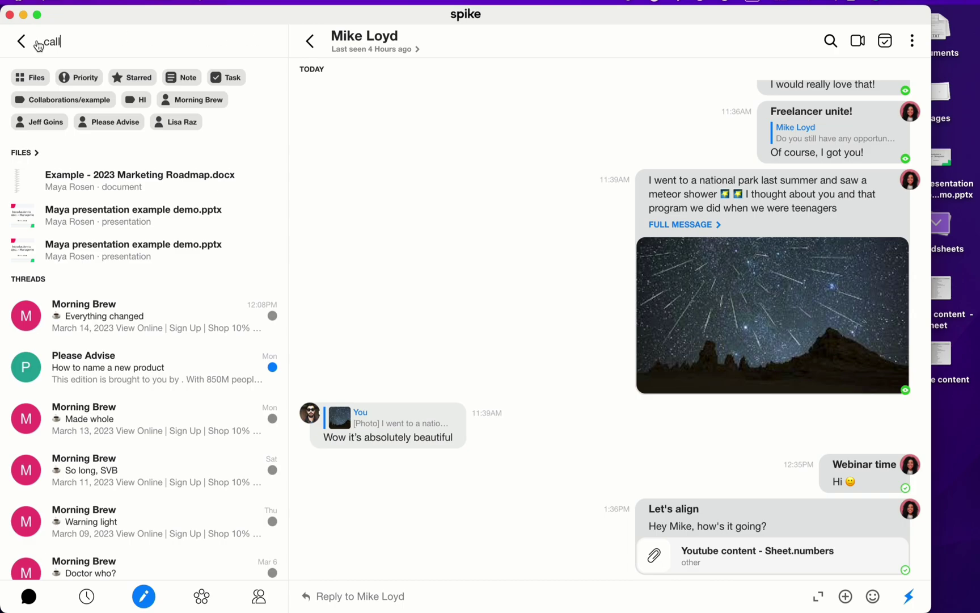
click(75, 79)
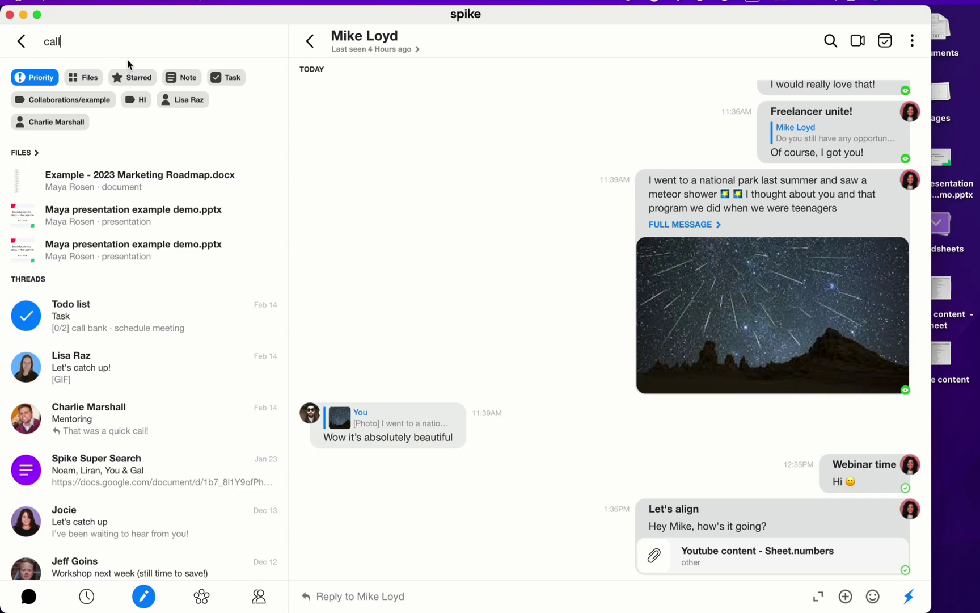
key(Return)
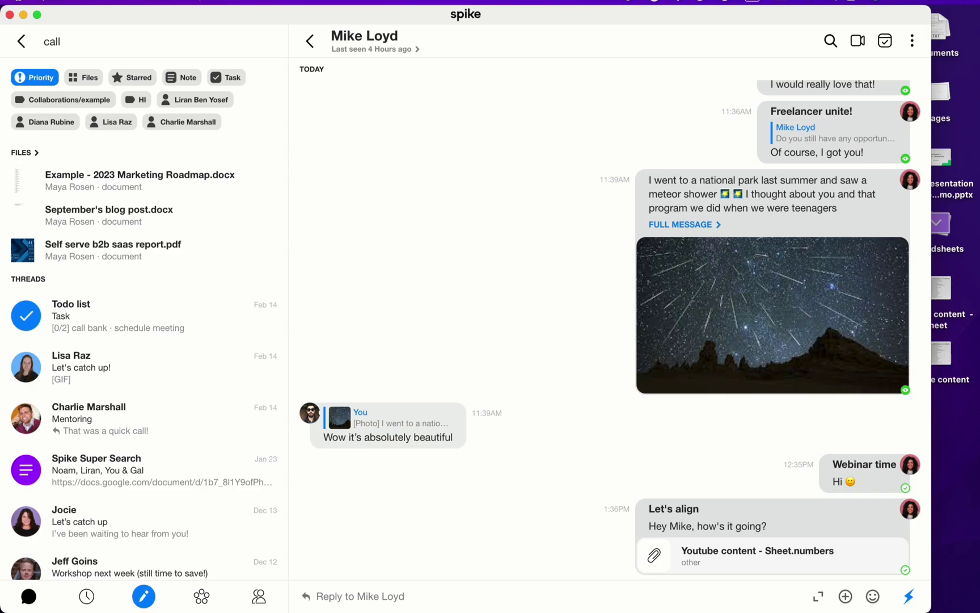
Step: Narrow the search with before:2022, review results, then clear the query
text(before:)
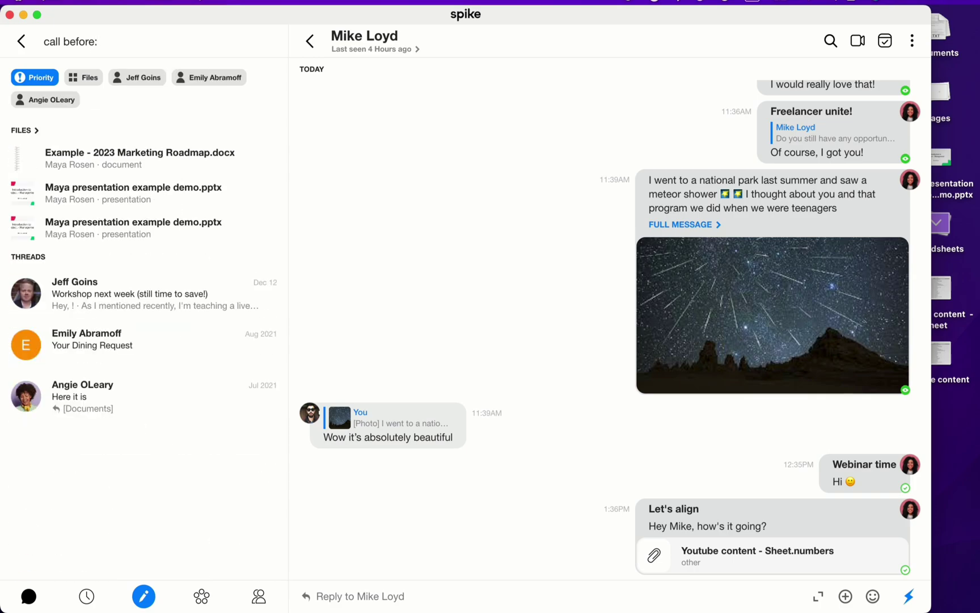
text(202)
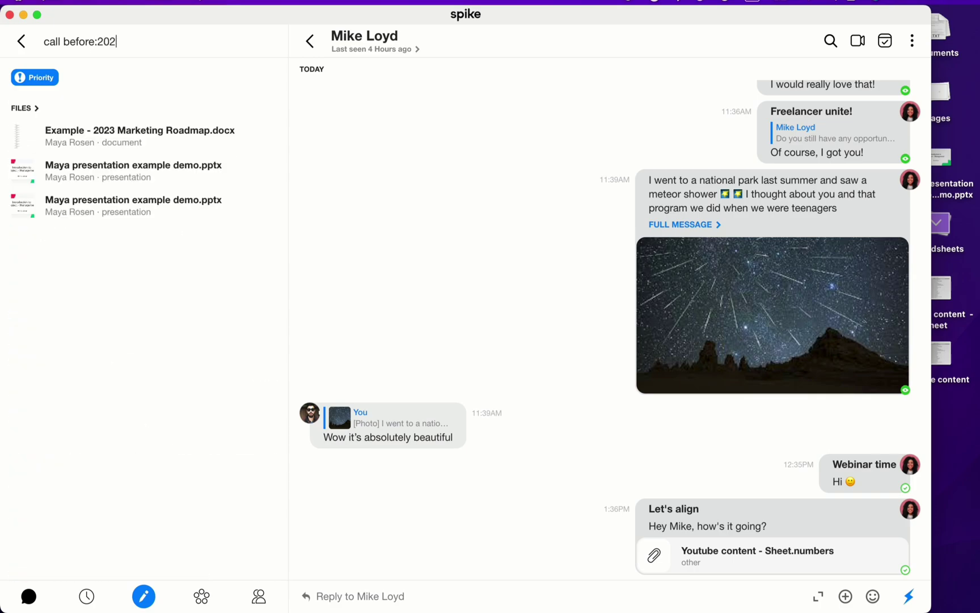
text(2)
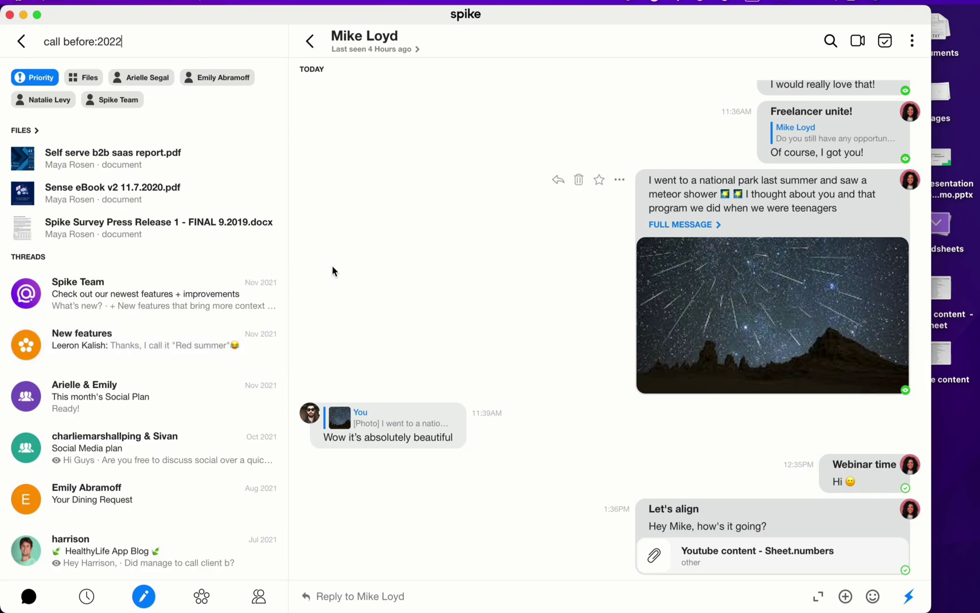
triple_click(149, 40)
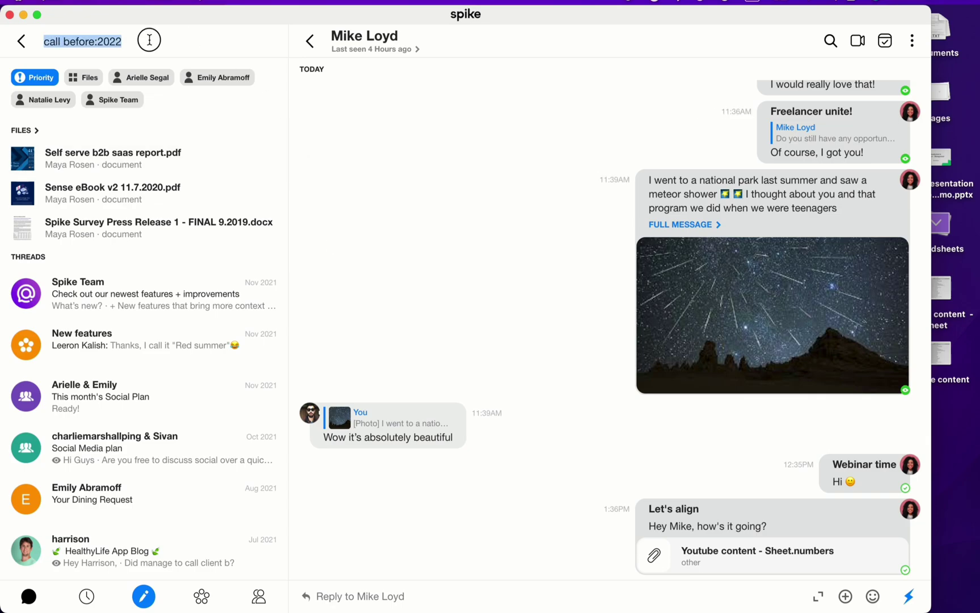
key(BackSpace)
Step: Leave search and close the Let's align chat, leaving the Priority list with no conversation open
click(21, 41)
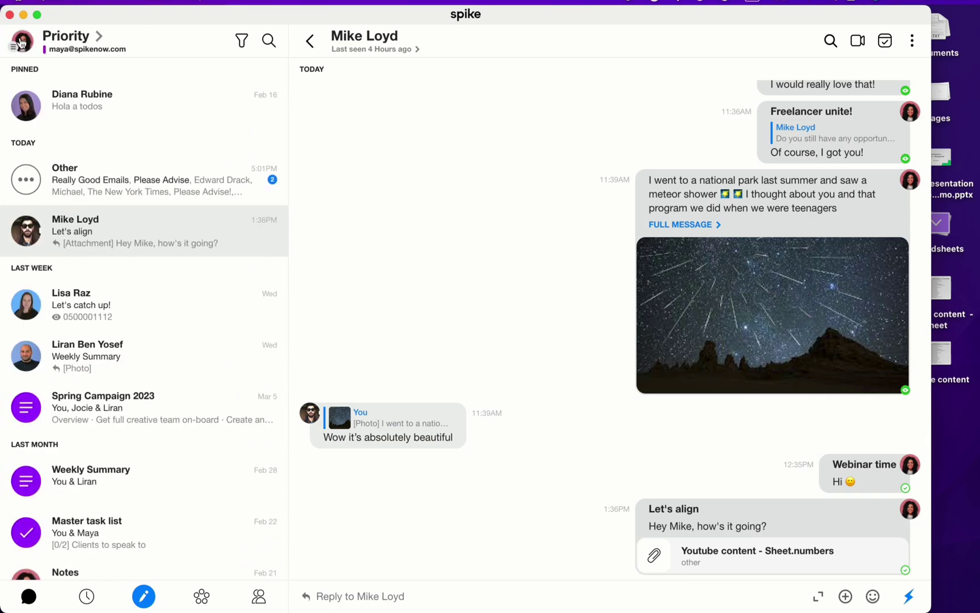
click(303, 42)
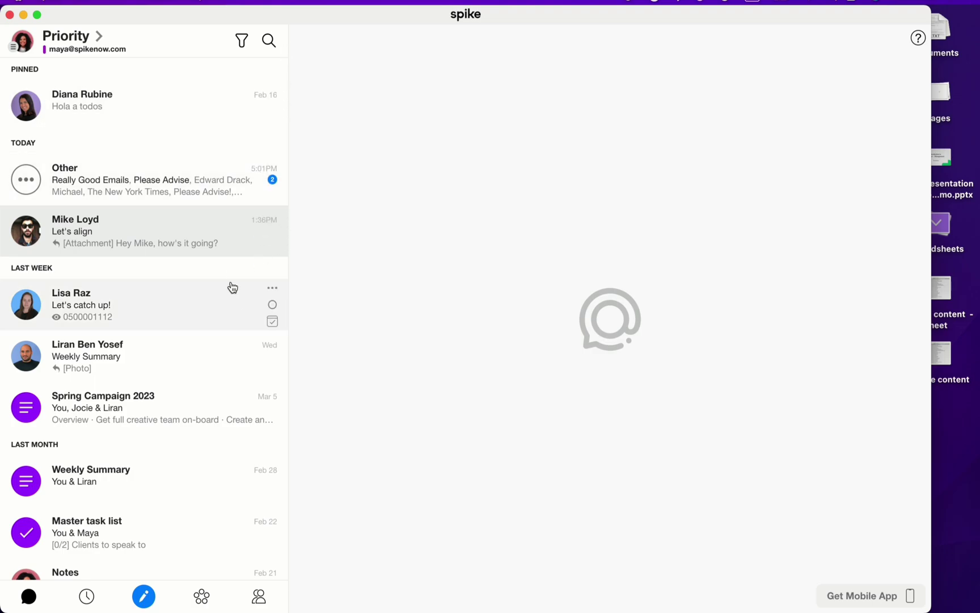
Step: Snooze the Let's align chat thread until Thursday, March 16, 2023 at 06:15 PM
right_click(252, 225)
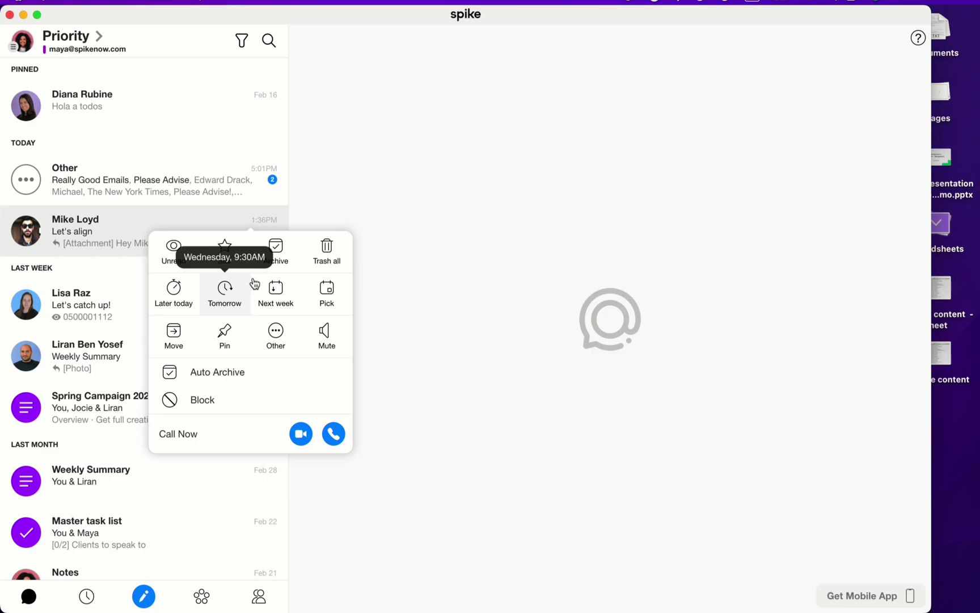
click(331, 304)
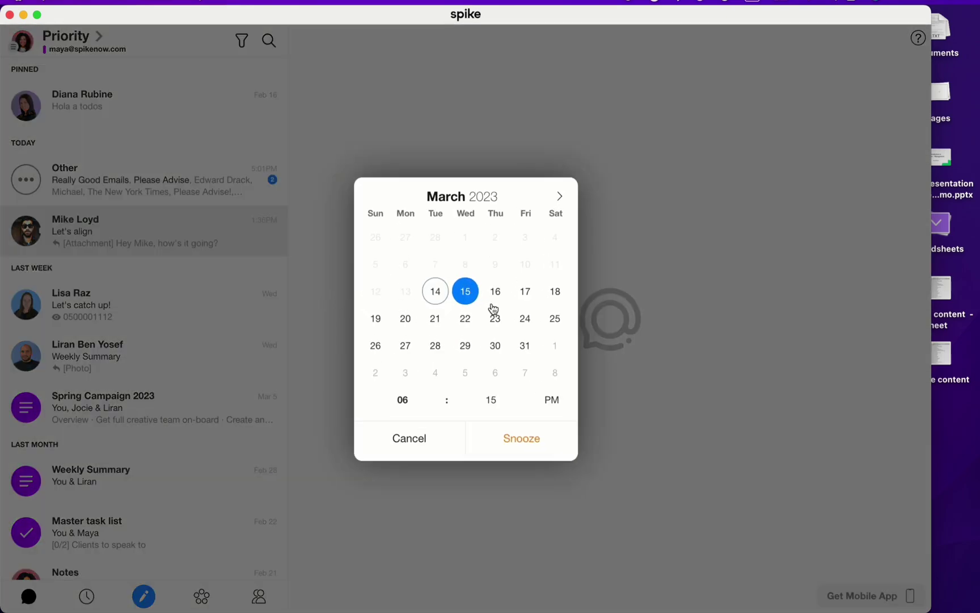
click(495, 293)
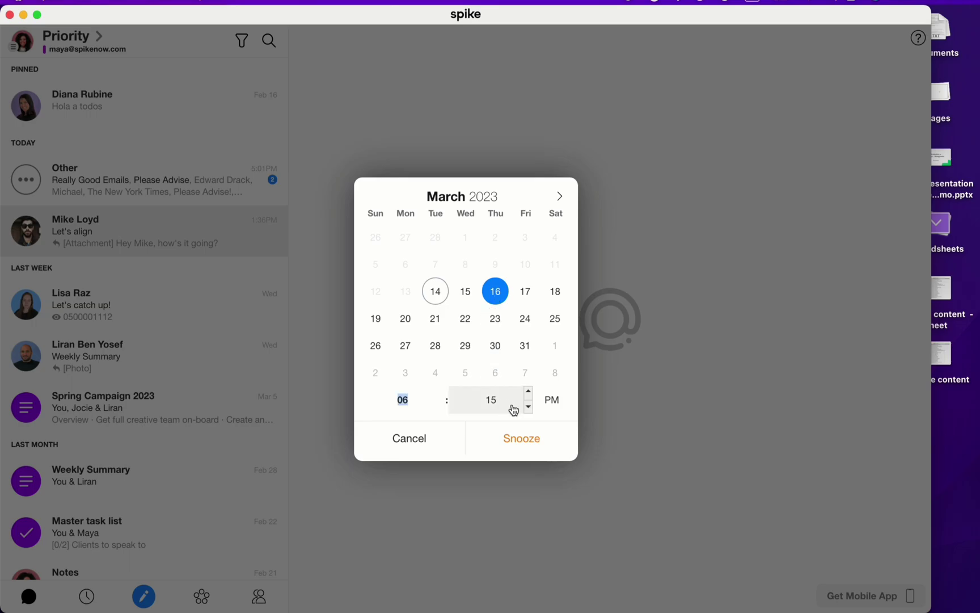
click(542, 444)
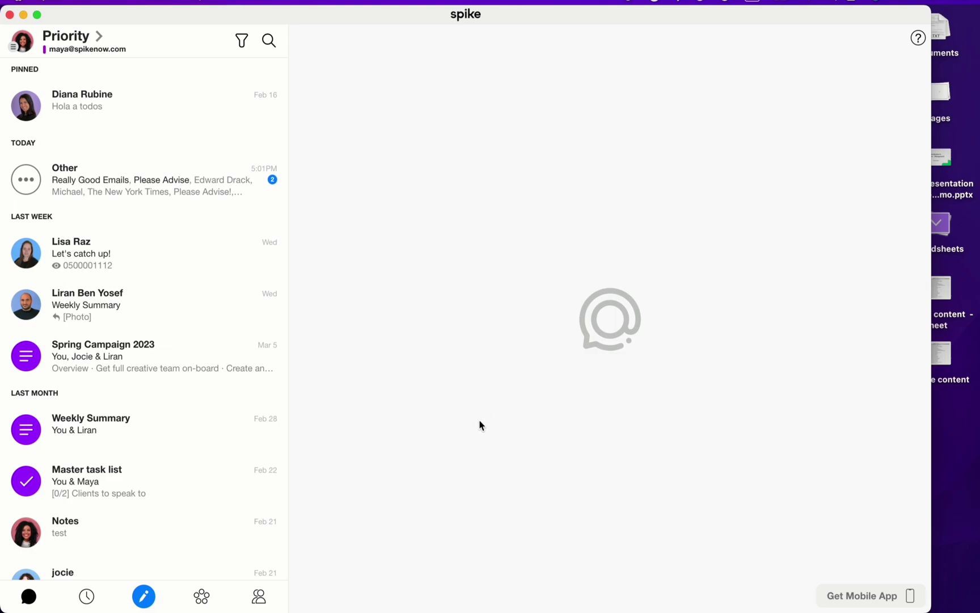
click(24, 43)
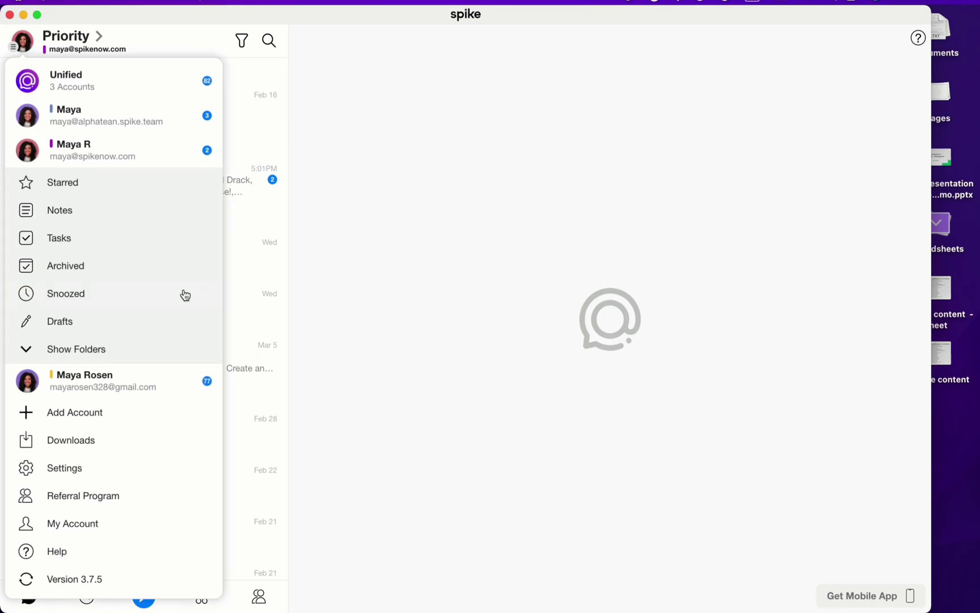
click(185, 295)
click(22, 41)
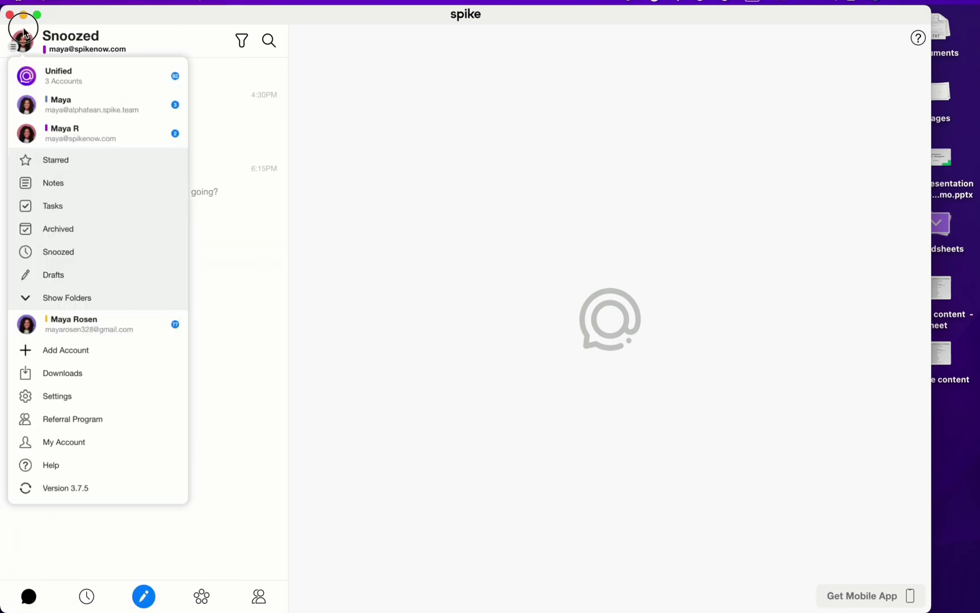
click(98, 147)
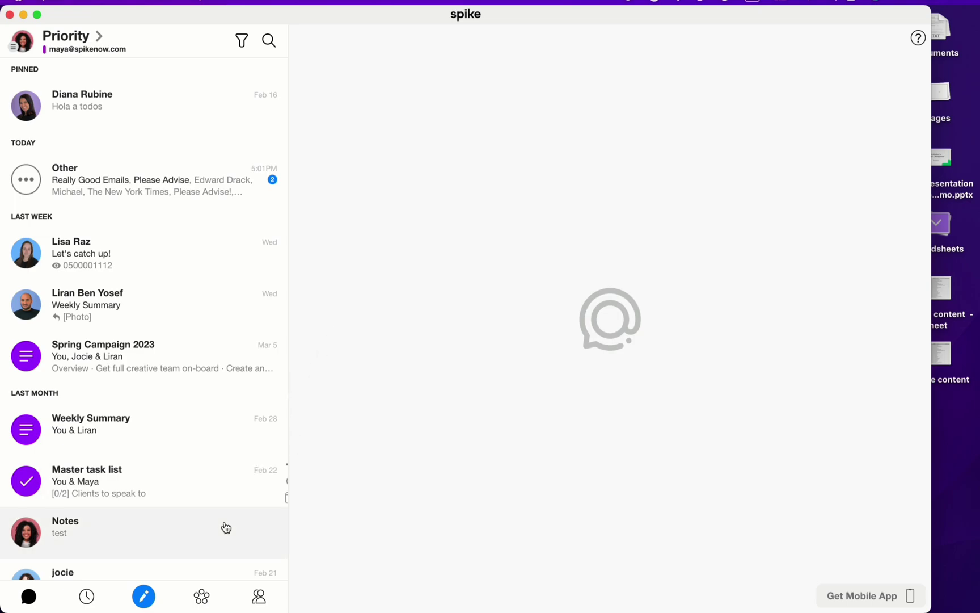
Step: Write a new message to the first suggested contact reading 'Happy Birthday!'
click(146, 597)
click(356, 148)
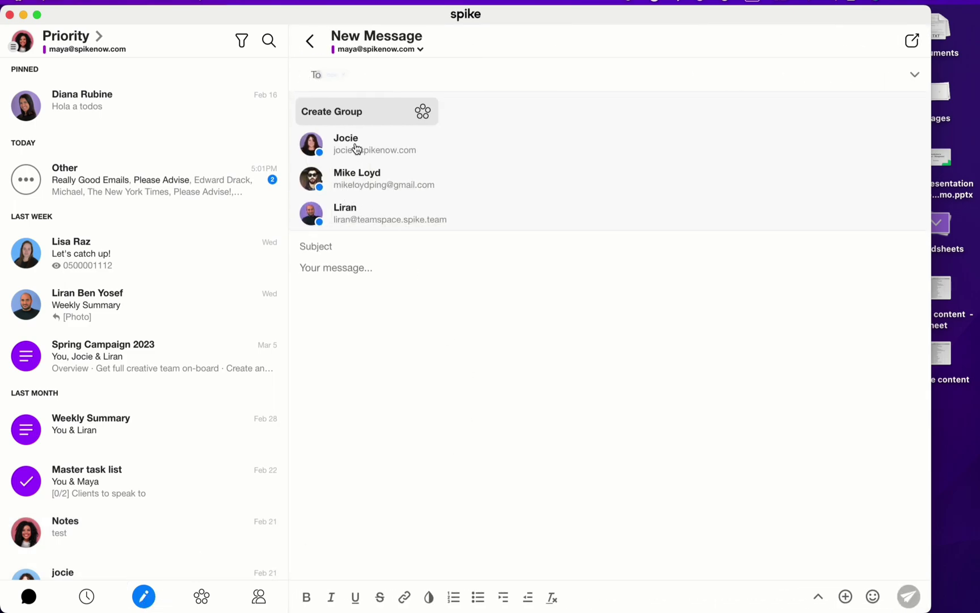
click(376, 262)
text(H)
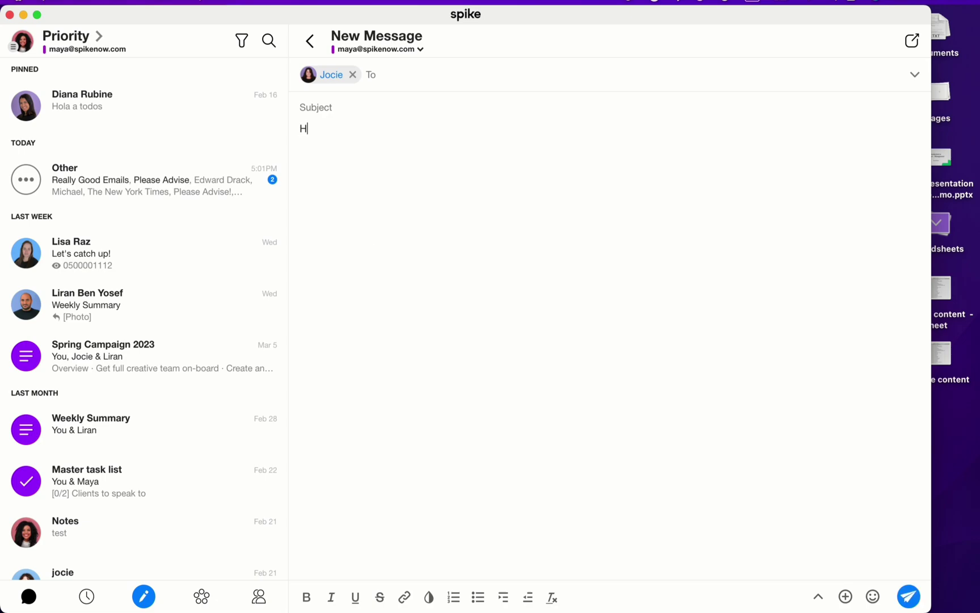
text(appy Birthday!)
Step: Schedule the message to send on Wednesday, March 15, 2023 at 07:20 PM
click(819, 600)
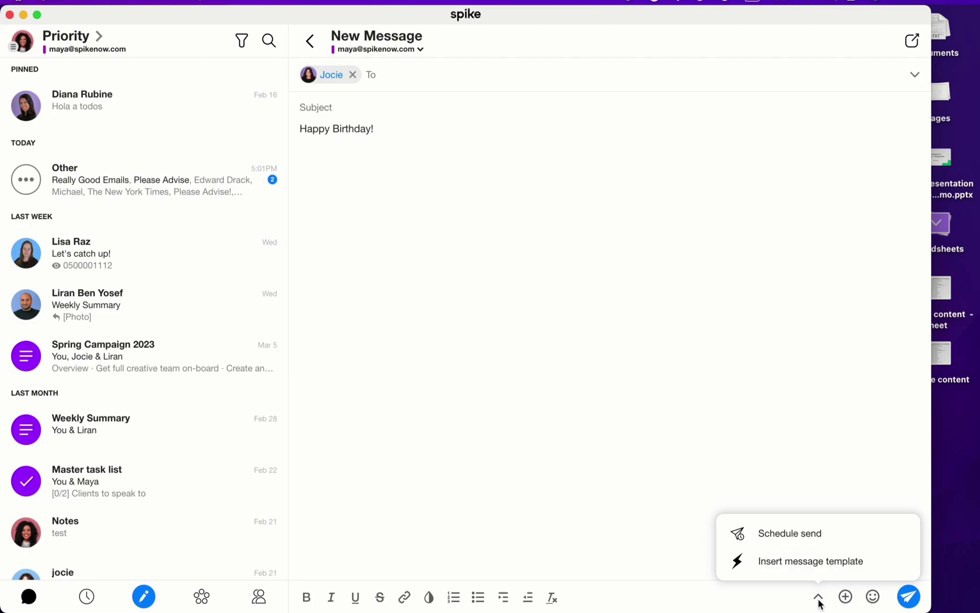
click(795, 538)
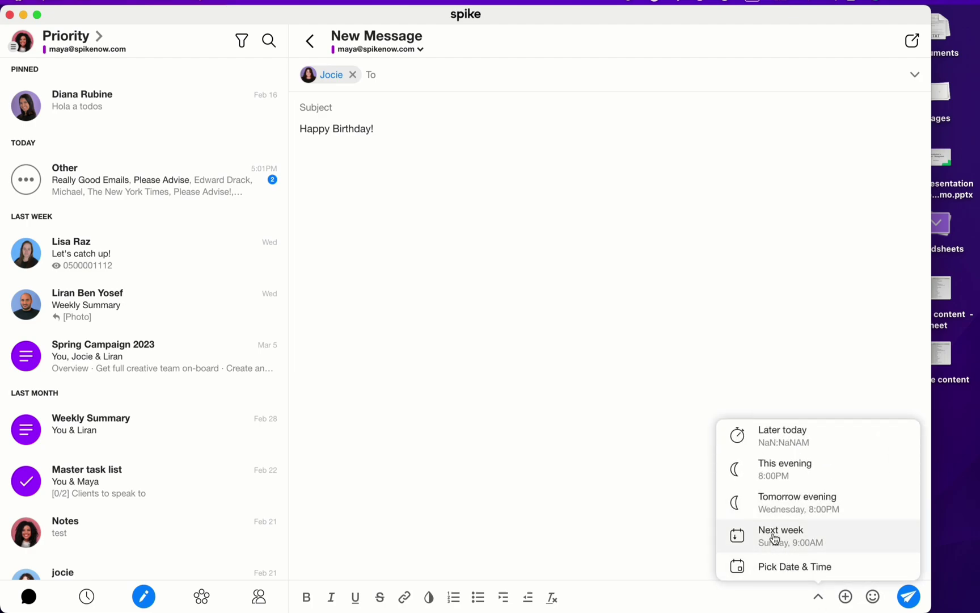
click(780, 563)
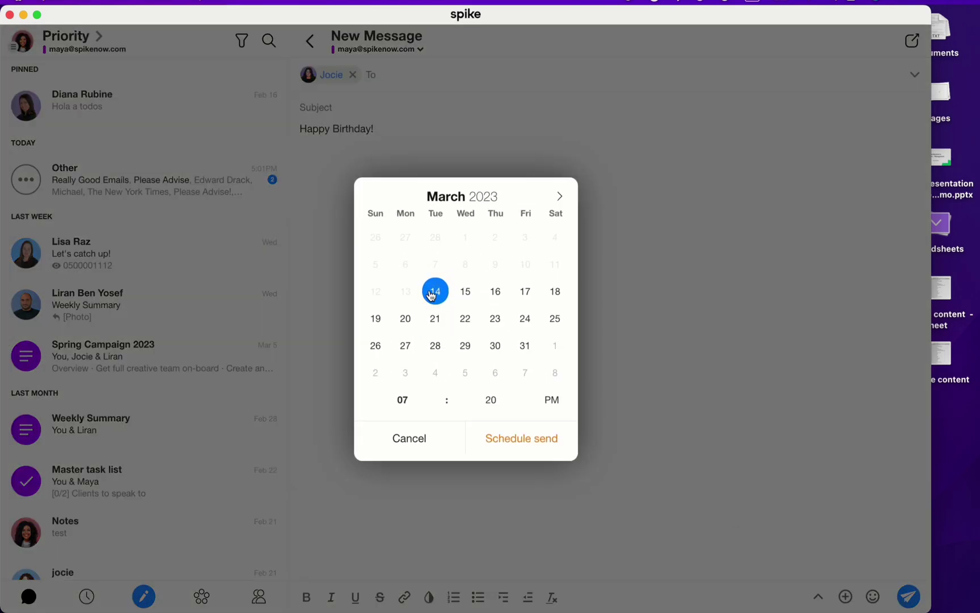
click(465, 291)
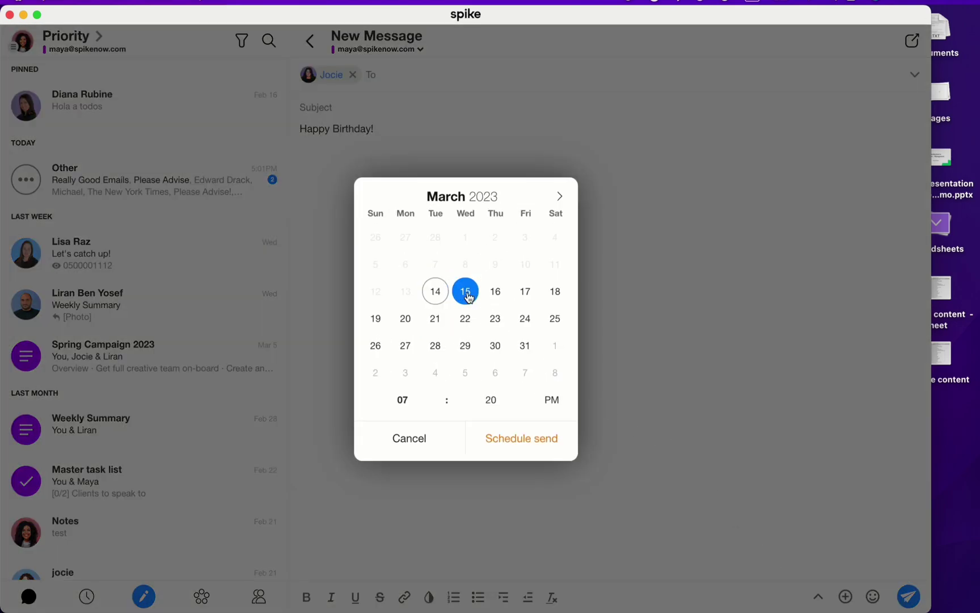
click(502, 447)
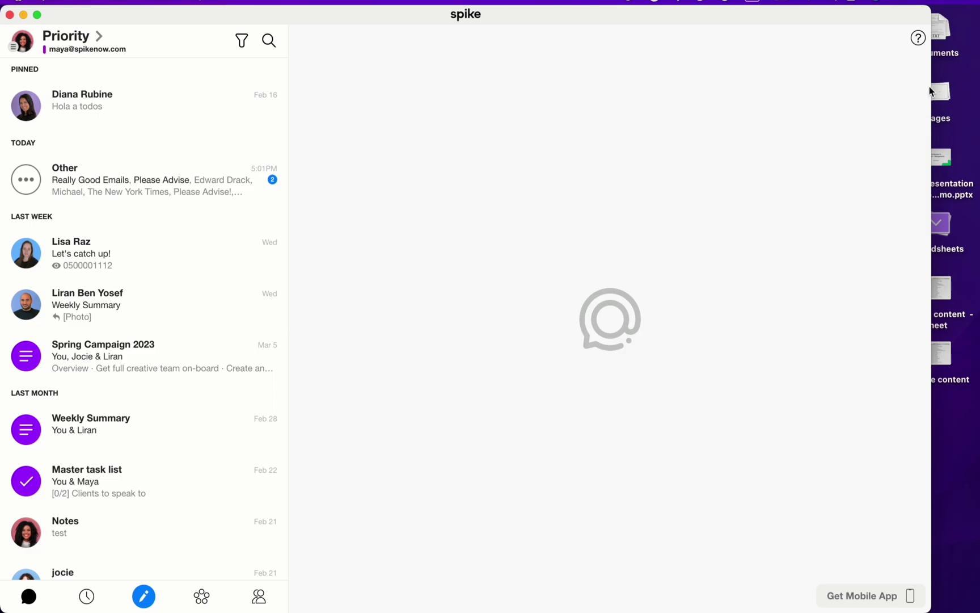
Step: Browse the Keyboard Shortcuts list, close it, and start a blank message with Cmd+N
click(918, 38)
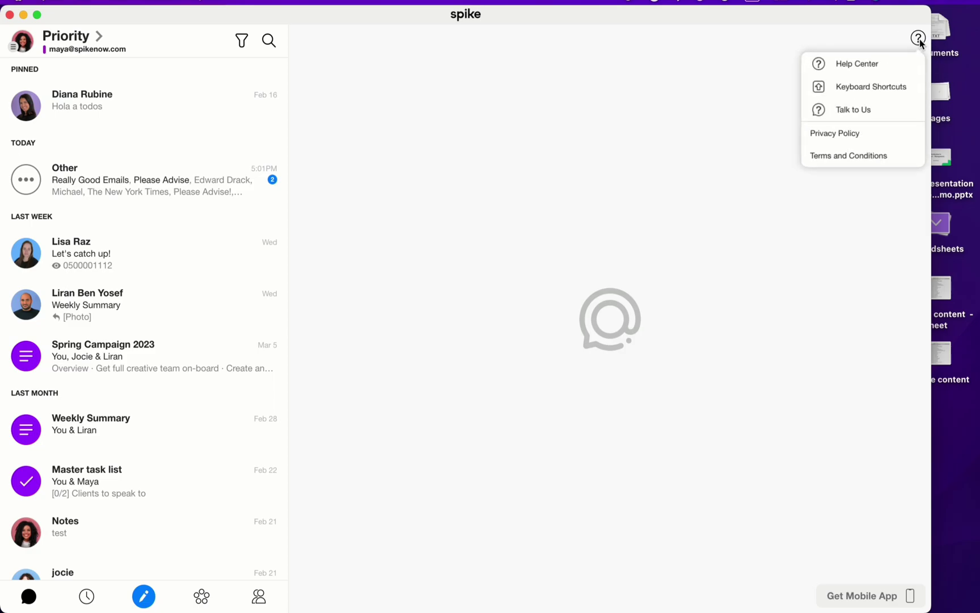
click(861, 96)
scroll(523, 198, down, 20)
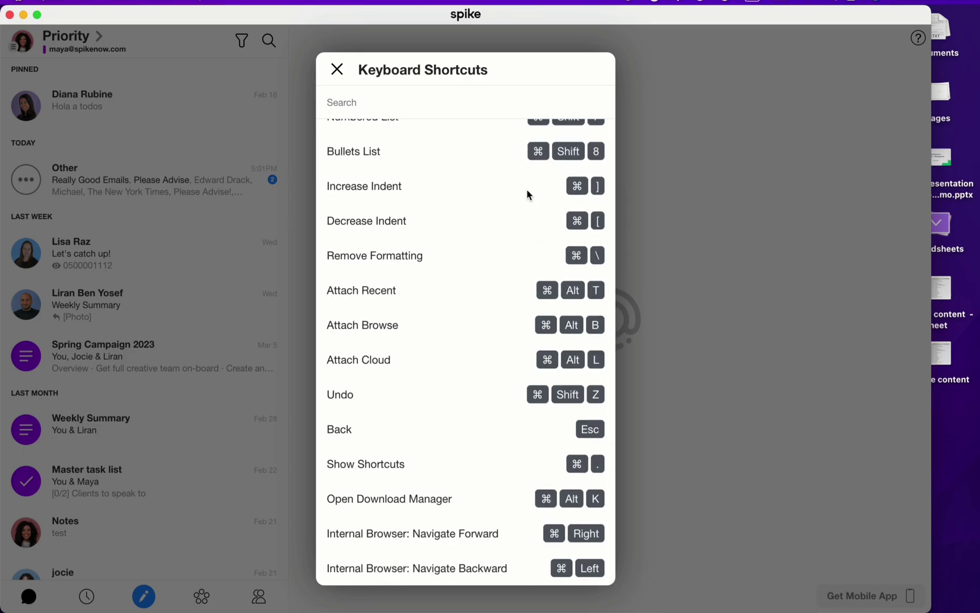
scroll(562, 190, up, 10)
scroll(559, 190, up, 8)
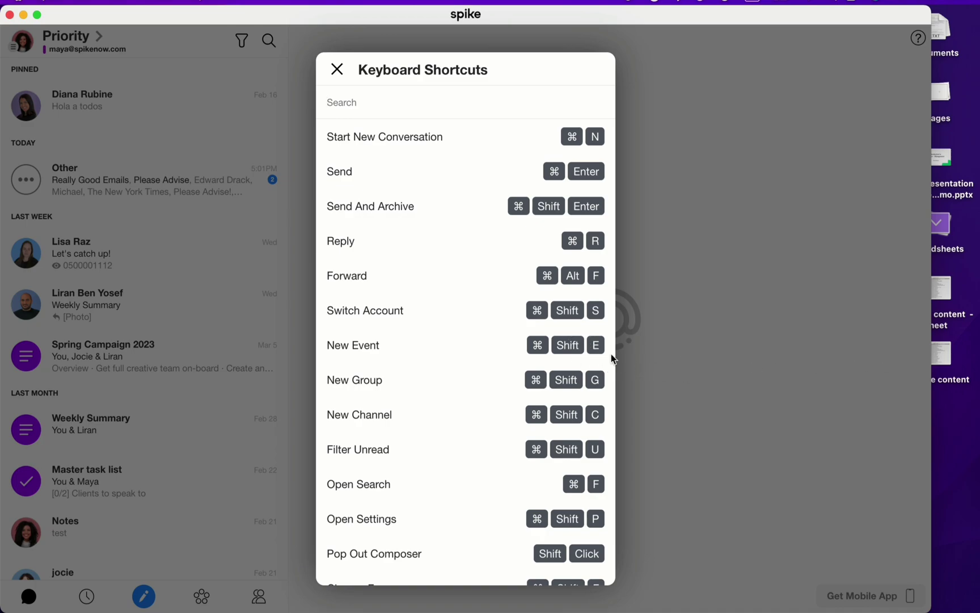
click(715, 356)
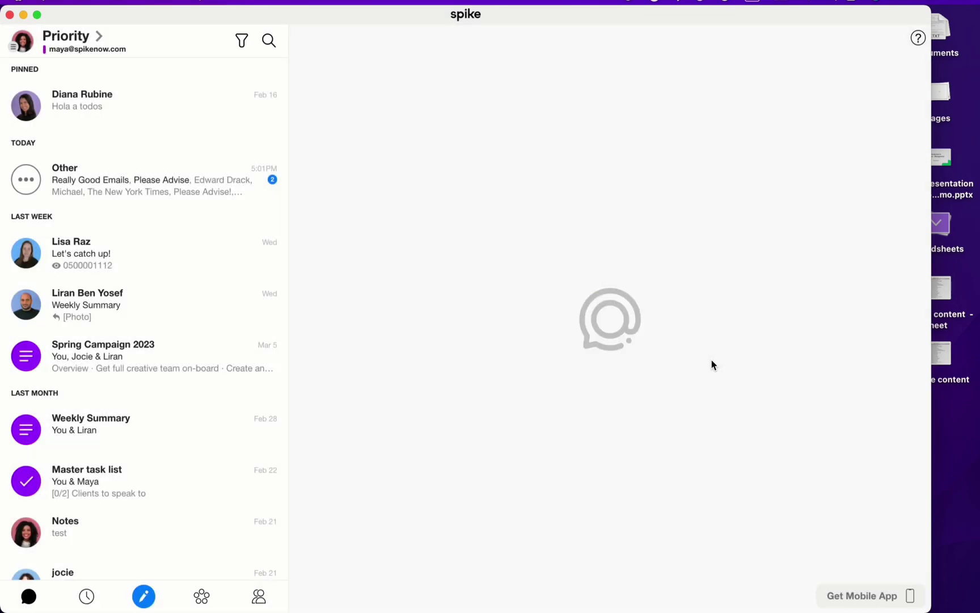
key(super+n)
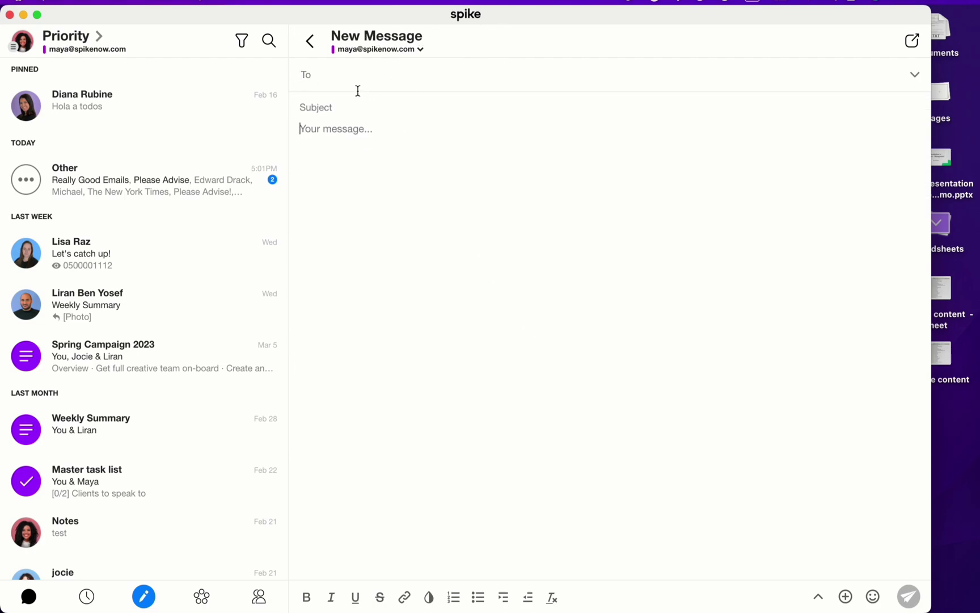
Step: Discard the blank draft, briefly reopen Keyboard Shortcuts, and dismiss the stray context menu
click(310, 42)
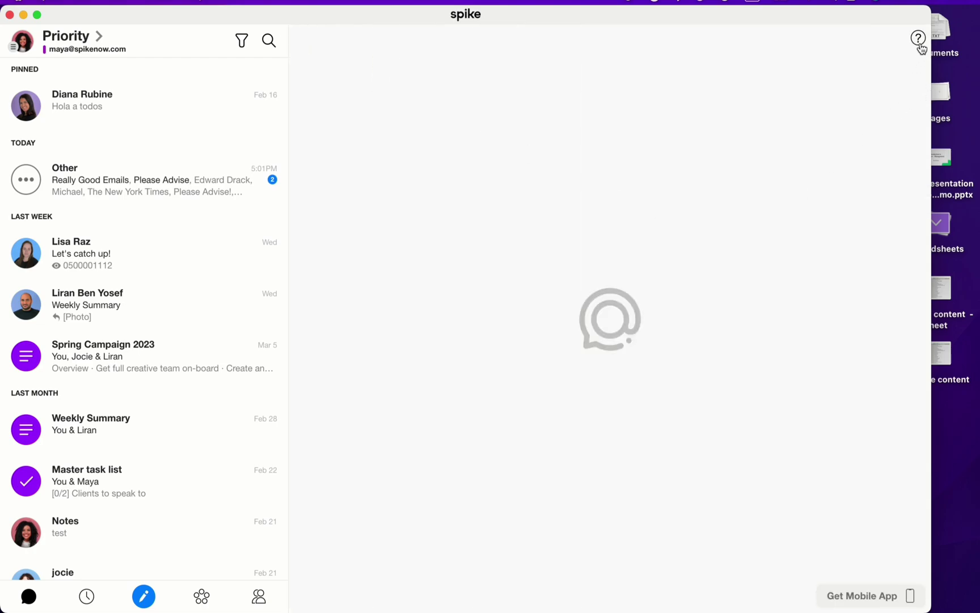
click(918, 38)
click(873, 107)
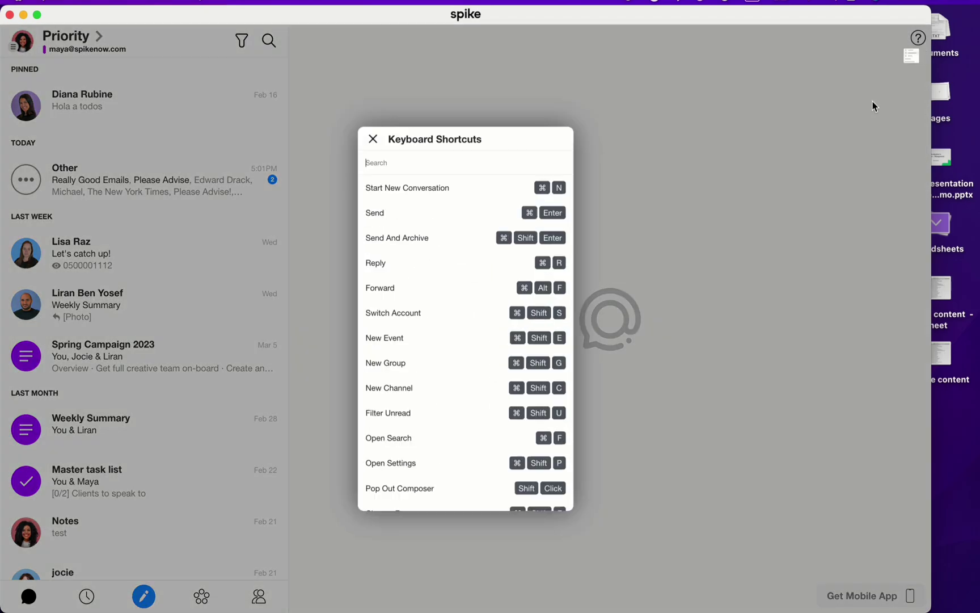
scroll(550, 182, down, 5)
scroll(552, 175, down, 5)
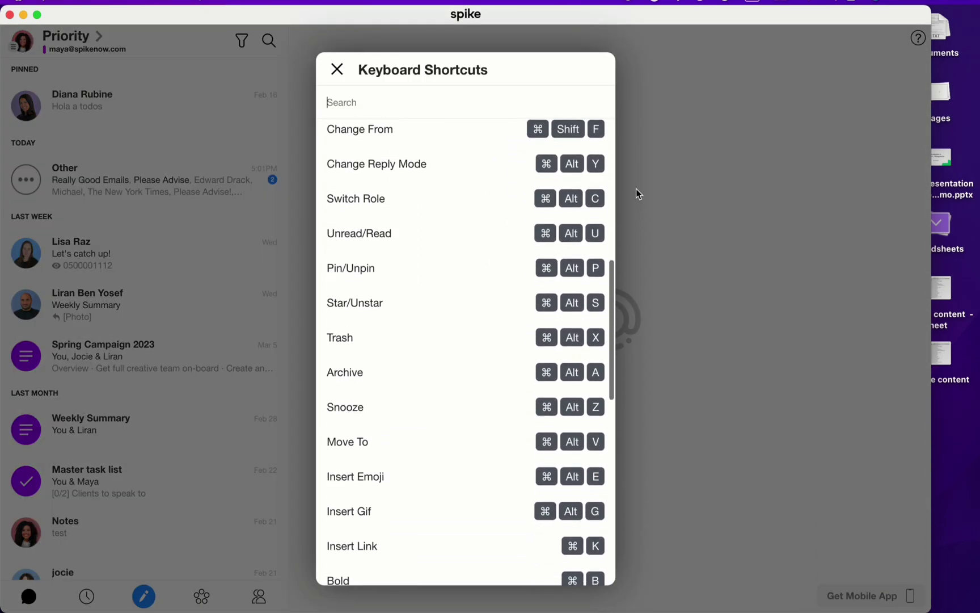
right_click(839, 219)
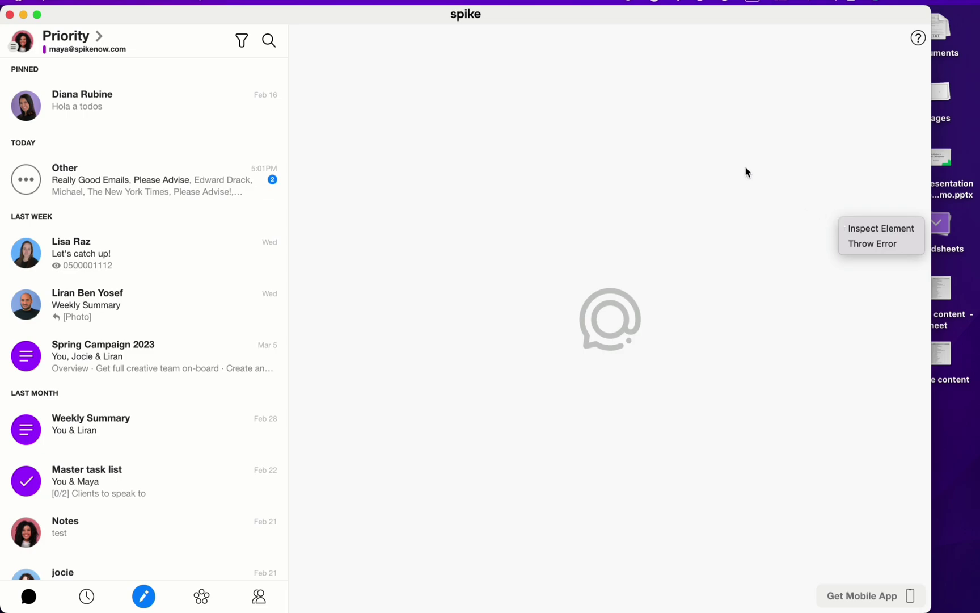
click(612, 138)
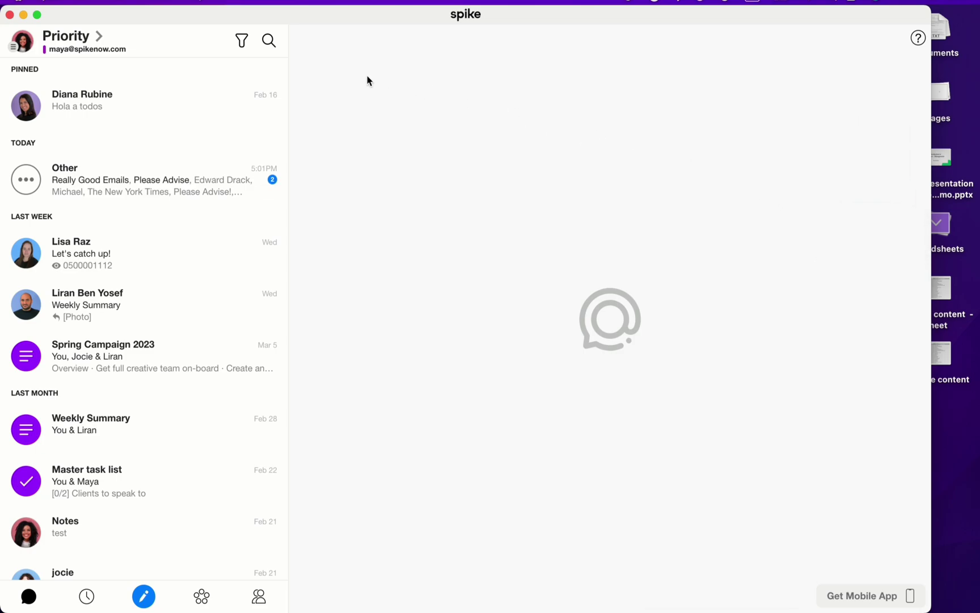